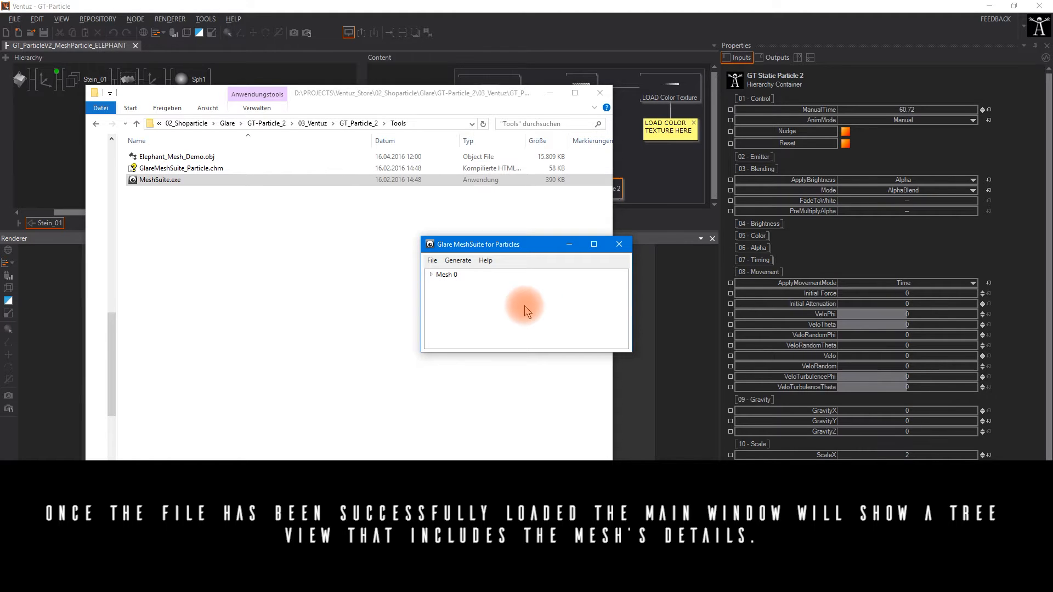
Expand the loaded mesh's details and set up Mesh as Texture generation with Pos, Normal, UV mode and size 512
click(431, 274)
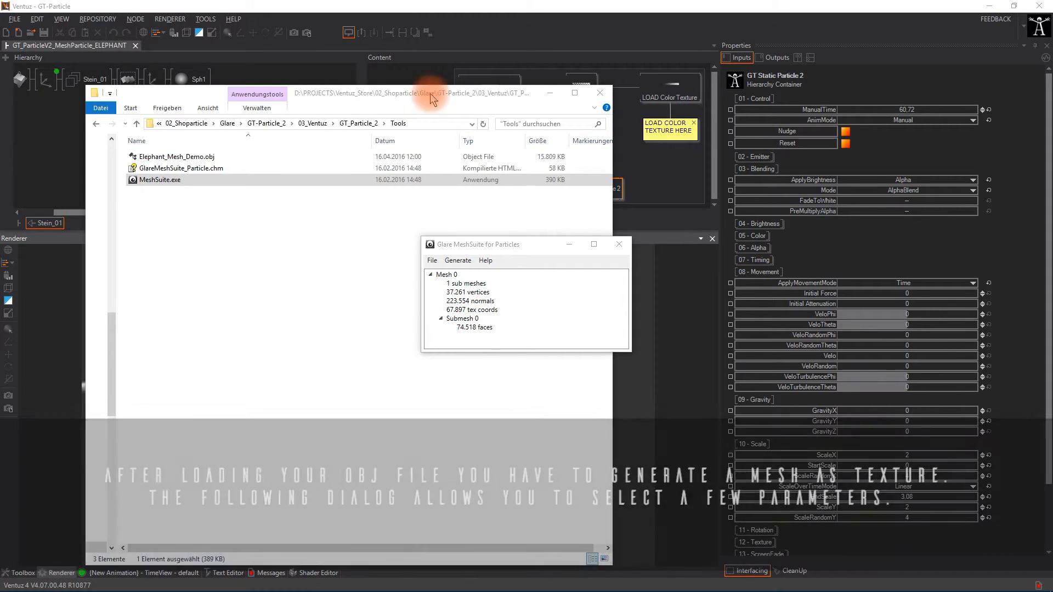
click(469, 264)
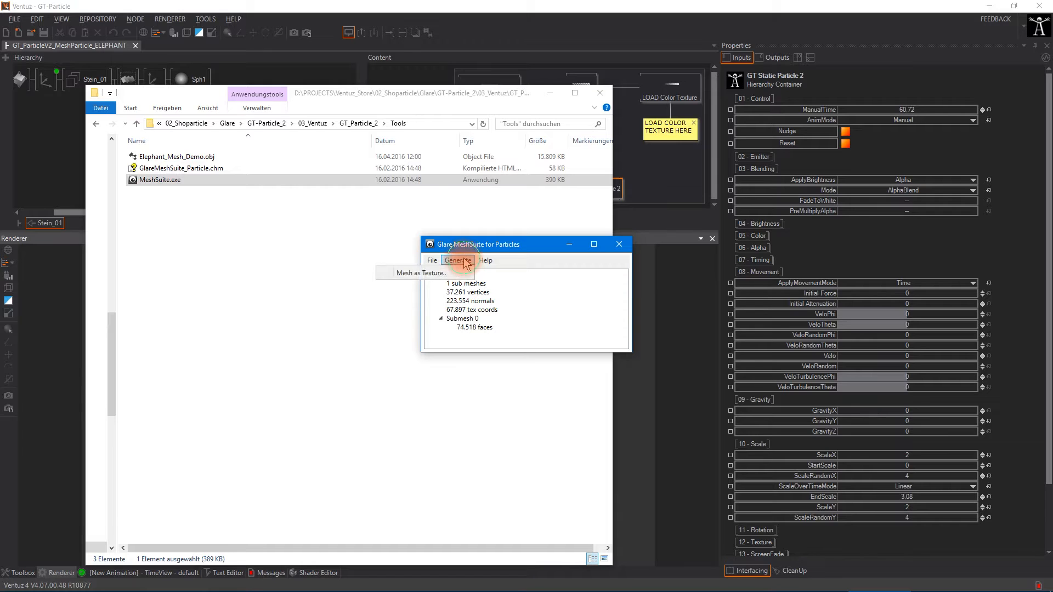
click(441, 273)
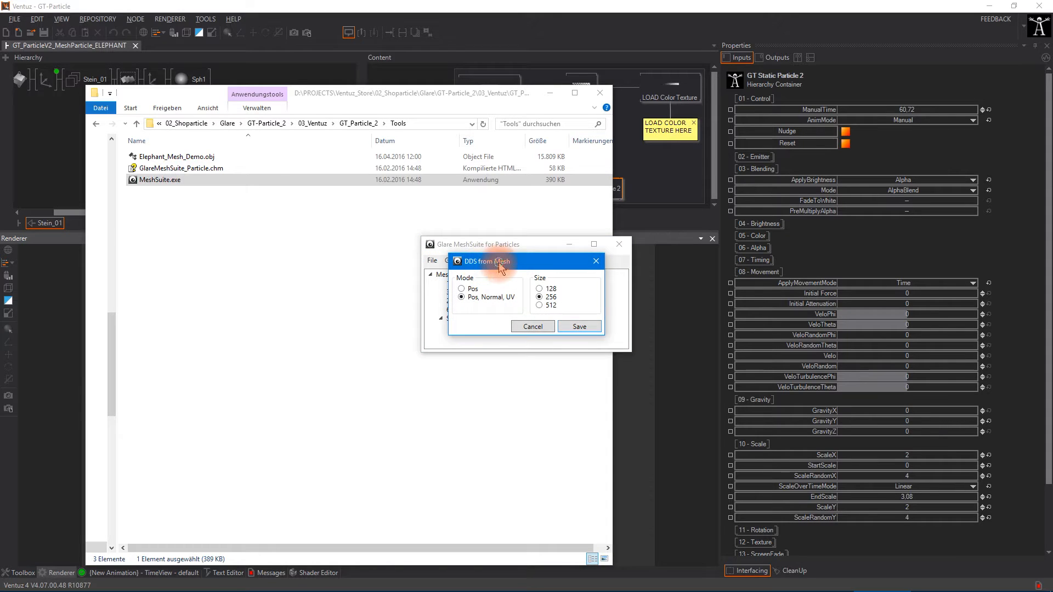
drag(500, 267, 472, 378)
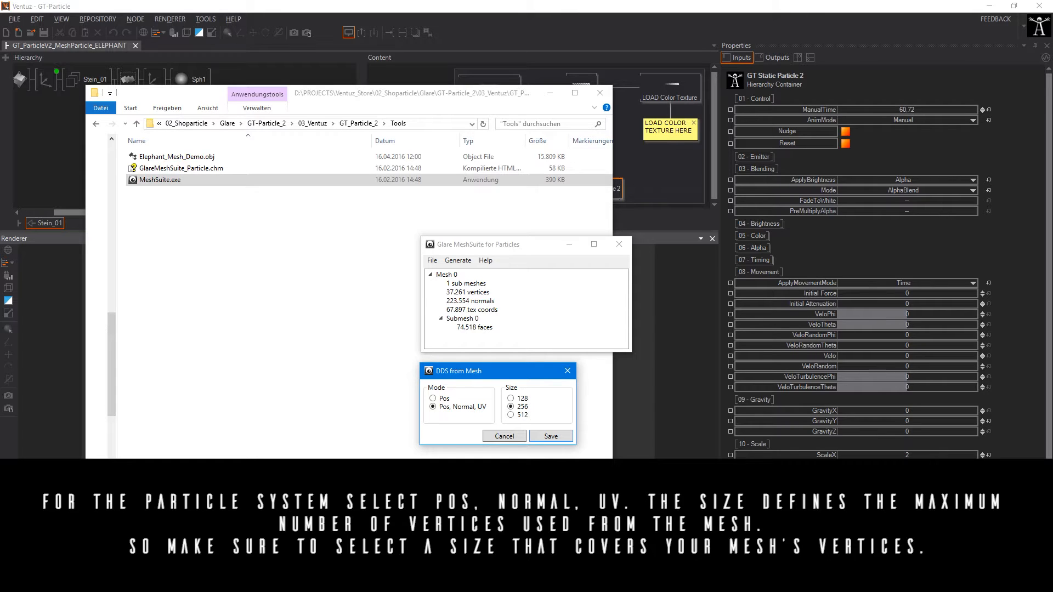
click(512, 415)
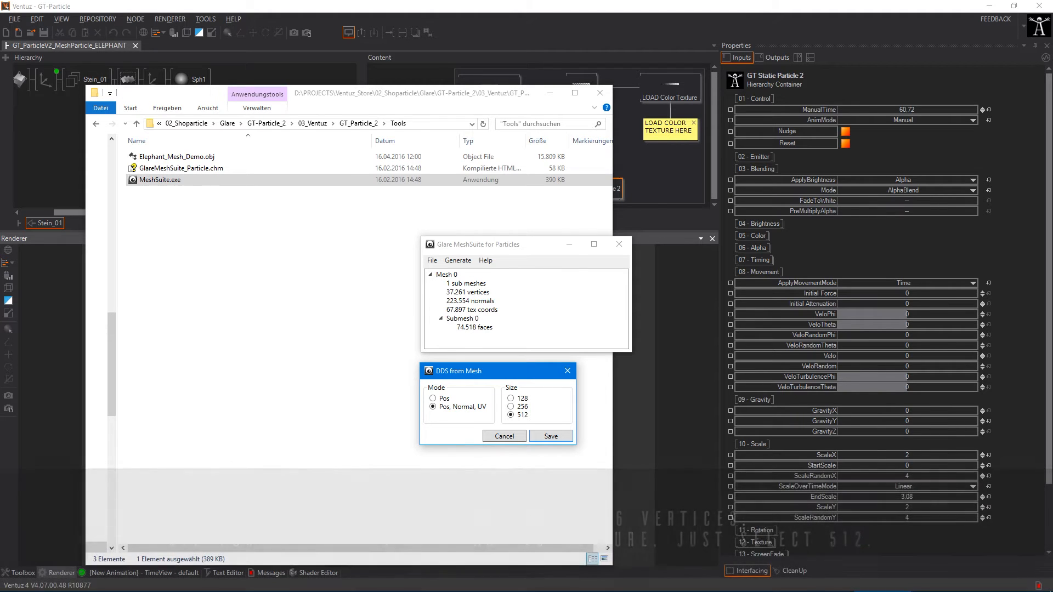
click(586, 251)
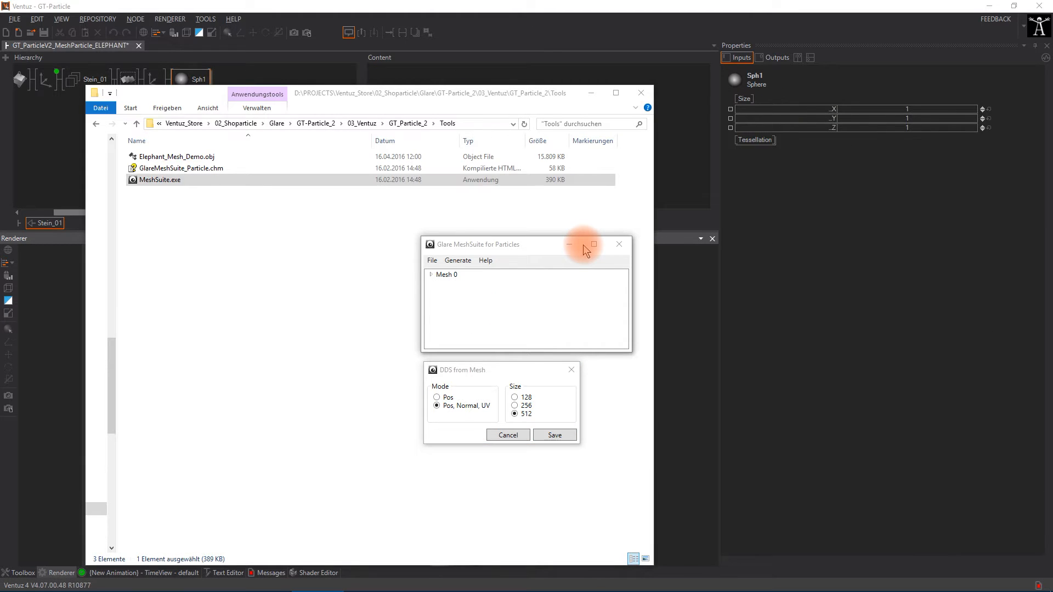
Save the generated mesh texture as Elephant_Texture_Mesh.dds in the Tools folder
click(554, 435)
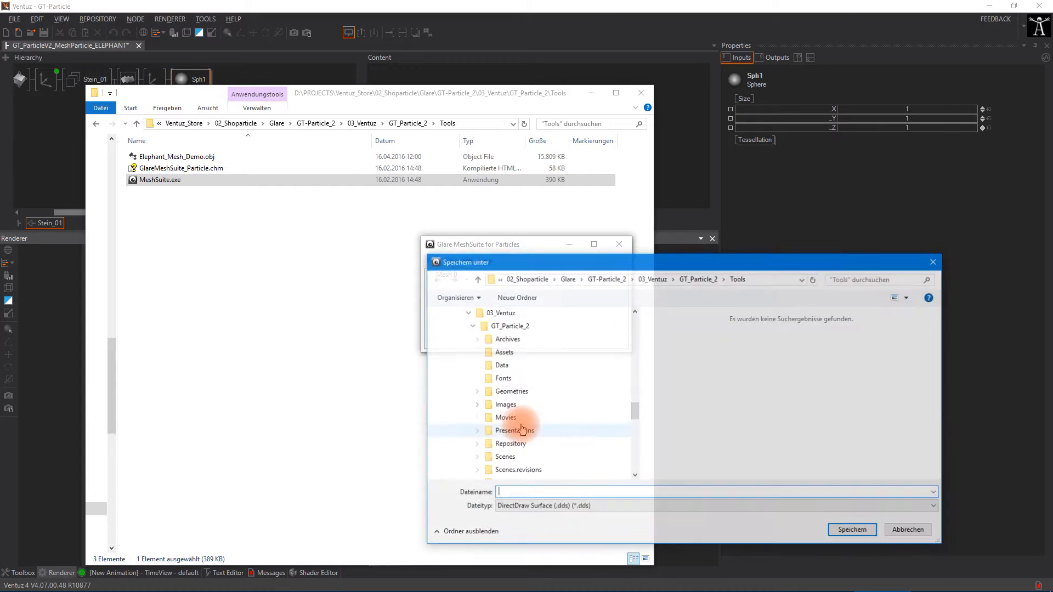
text(Ele)
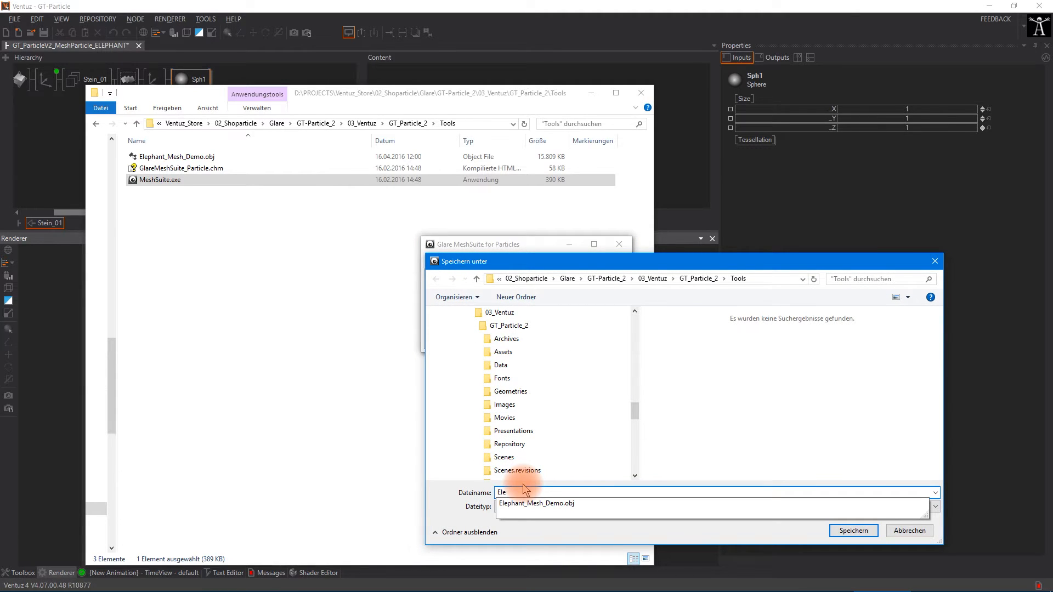
text(phant)
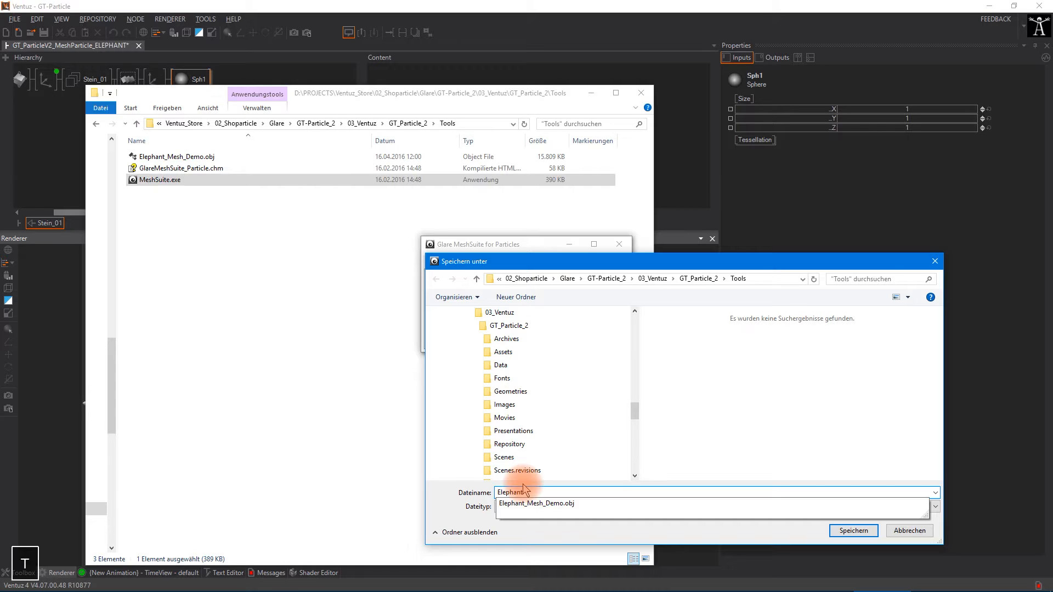
text(T)
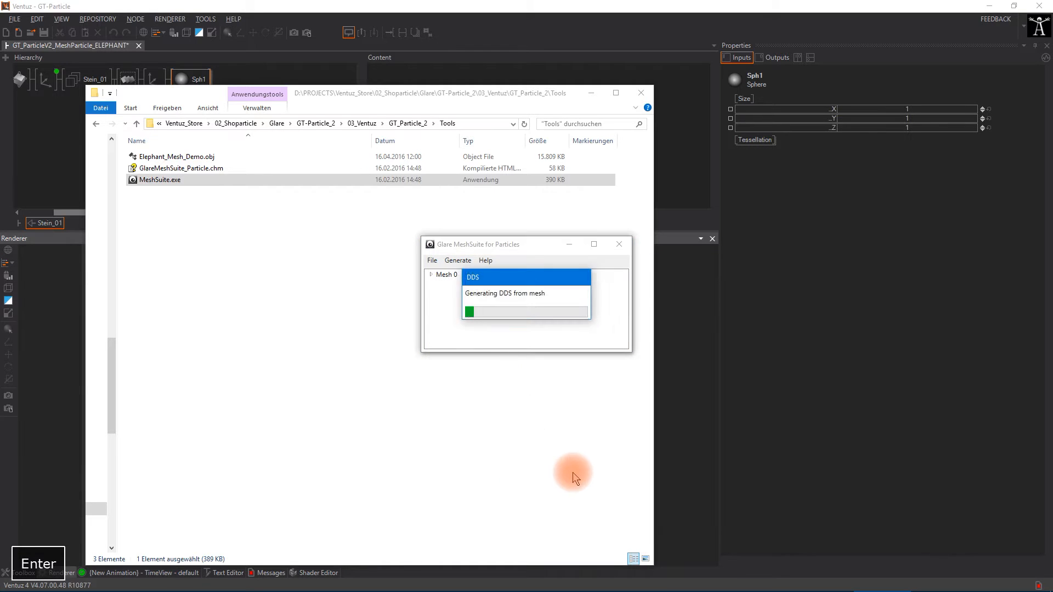
Transfer Elephant_Texture_Mesh.dds from the Tools folder to the project's Textures\_3D_PARTICLE_ folder
click(209, 169)
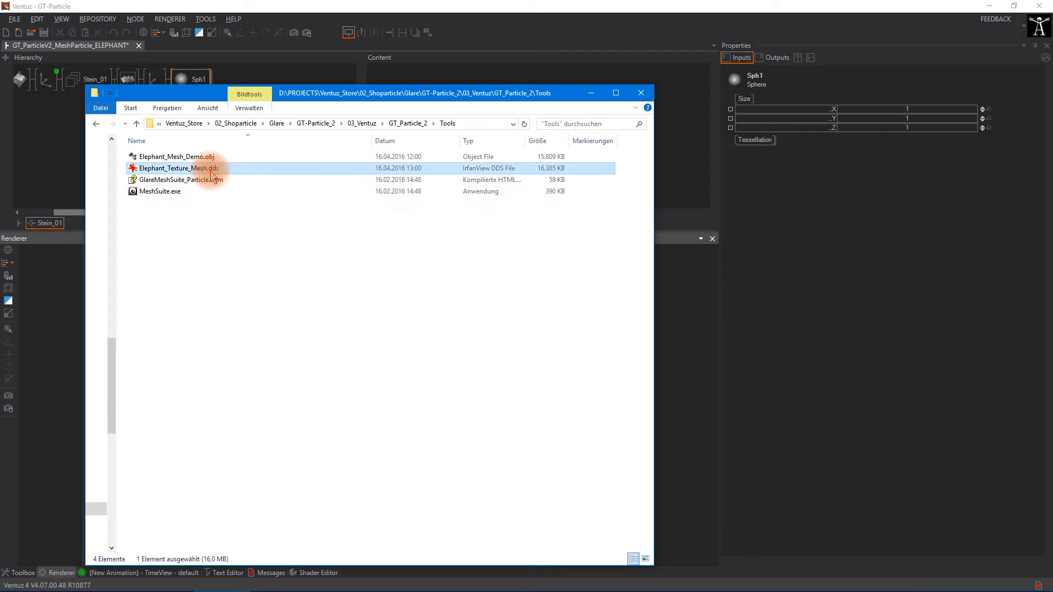
right_click(230, 170)
click(163, 307)
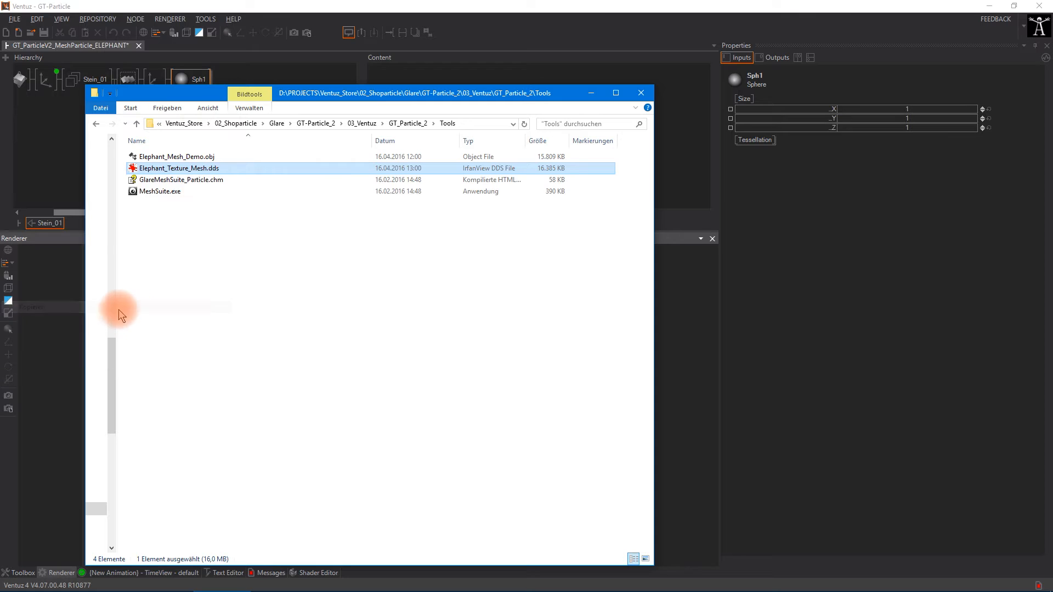
drag(117, 311, 278, 382)
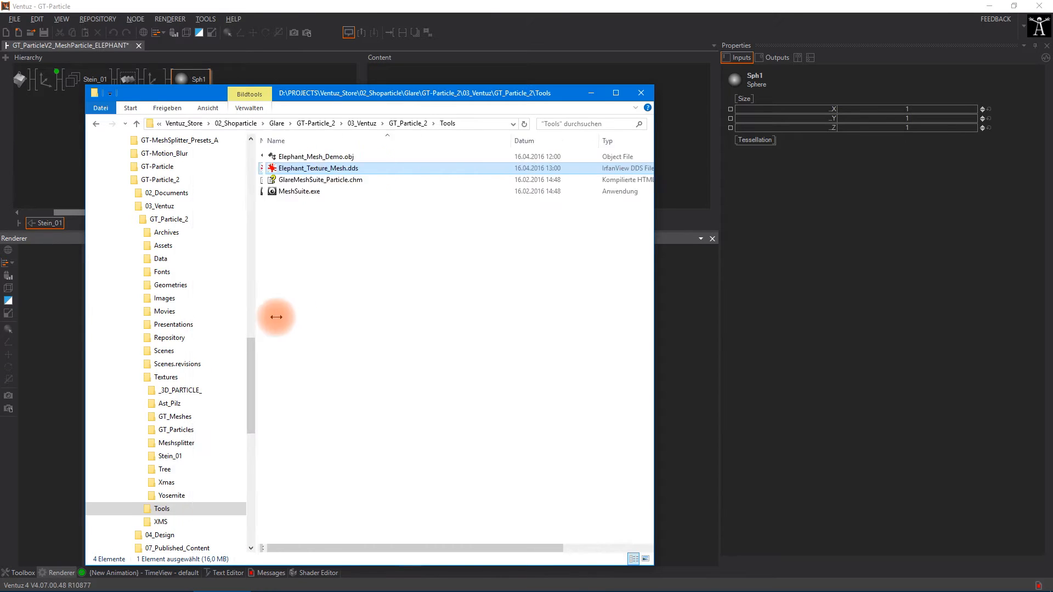
click(176, 379)
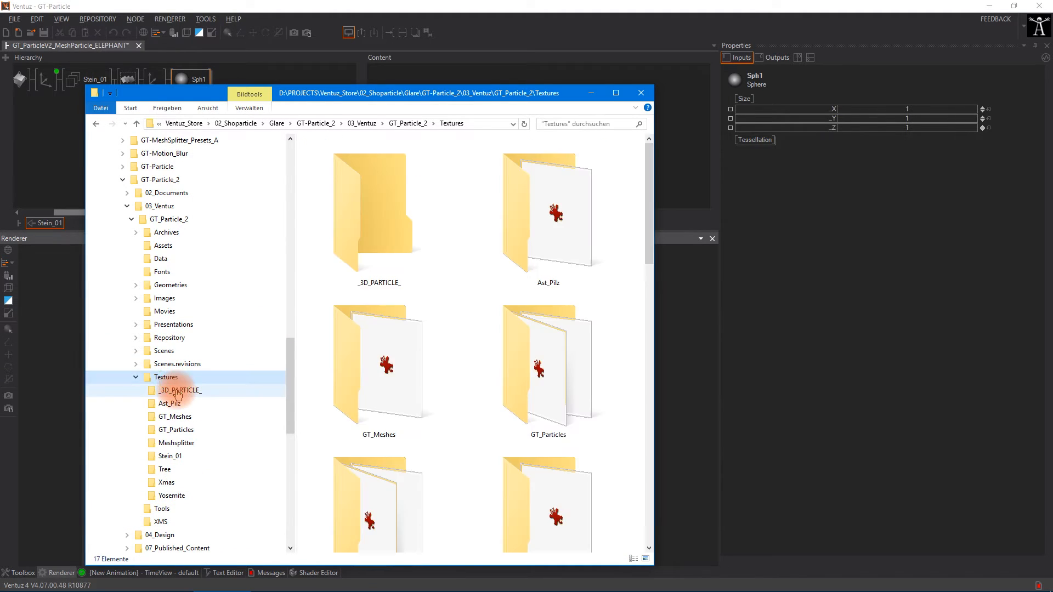
click(164, 390)
right_click(335, 289)
click(266, 295)
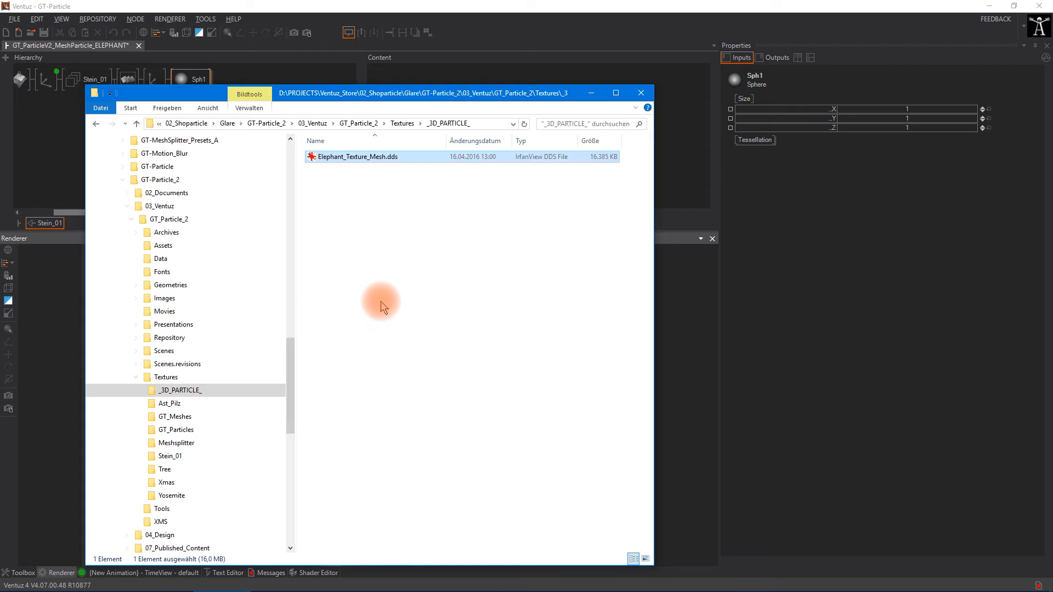
Switch to Ventuz and show GT Static Particle 2's emitter properties, collapsing the Blending, Control and Movement groups
click(53, 161)
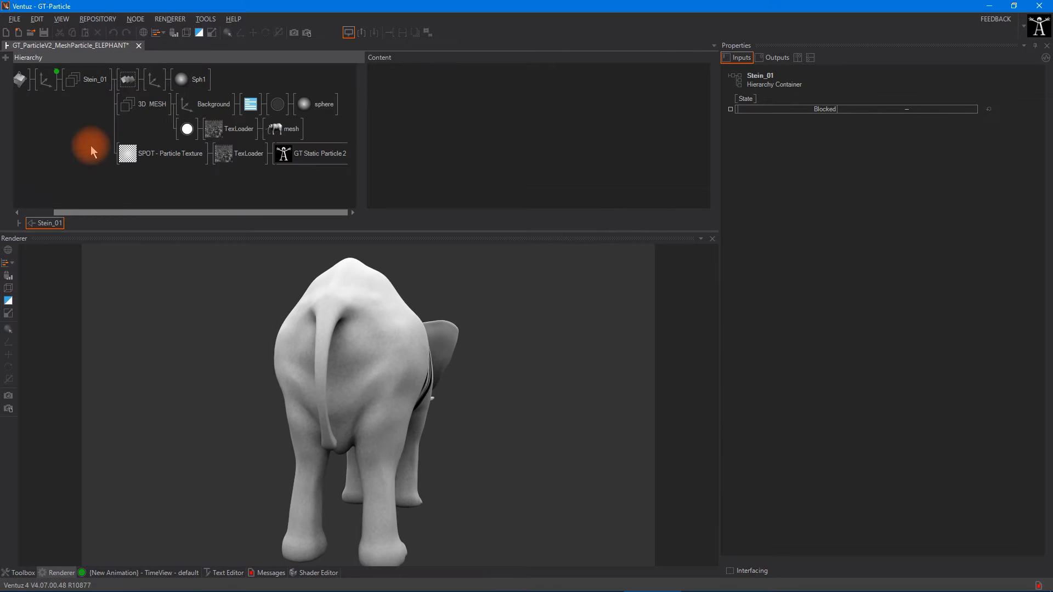
click(291, 155)
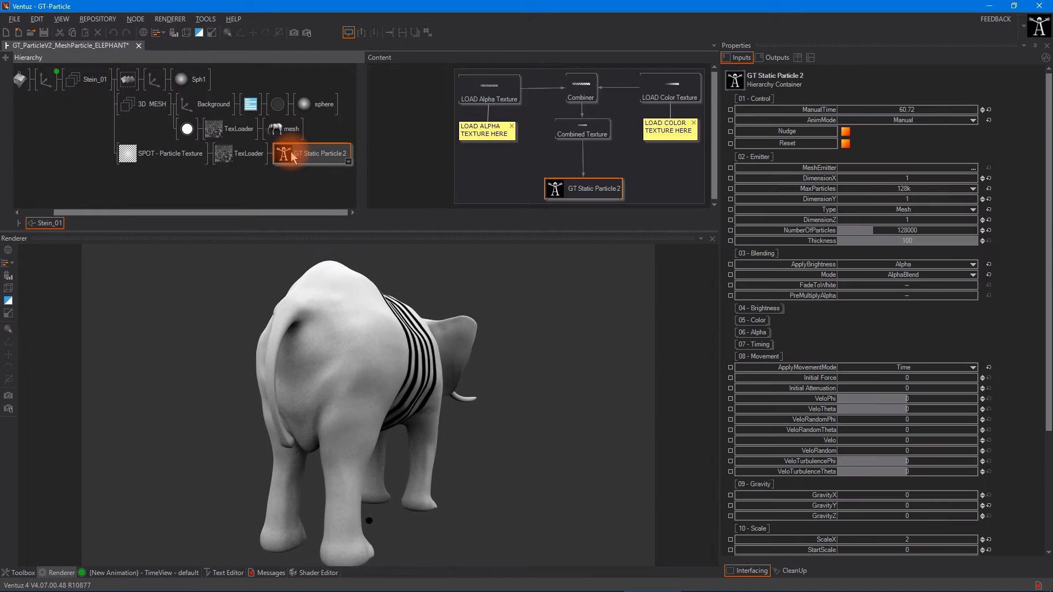
click(761, 252)
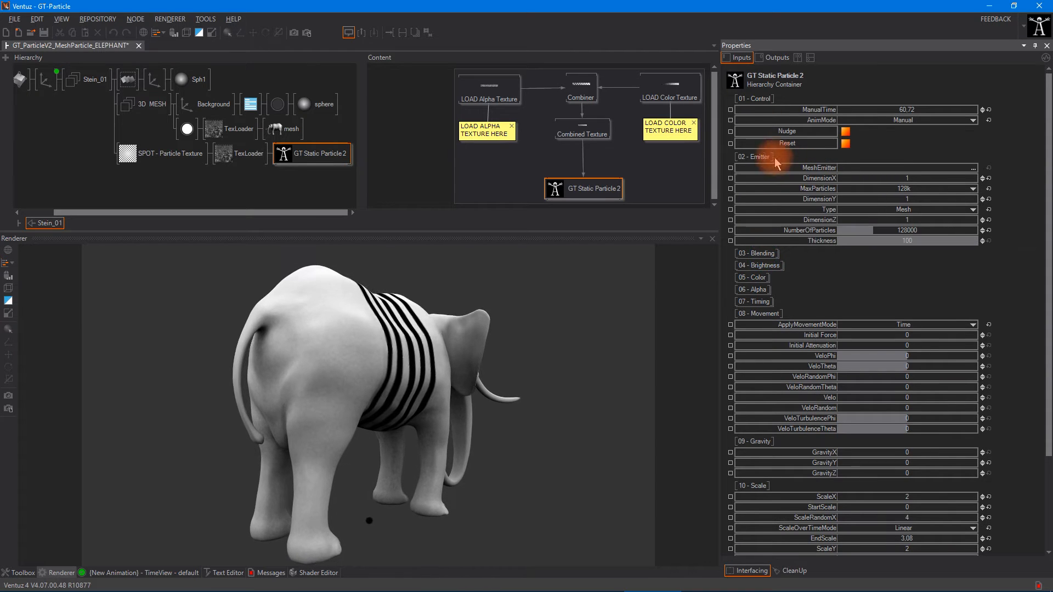
click(756, 99)
click(759, 267)
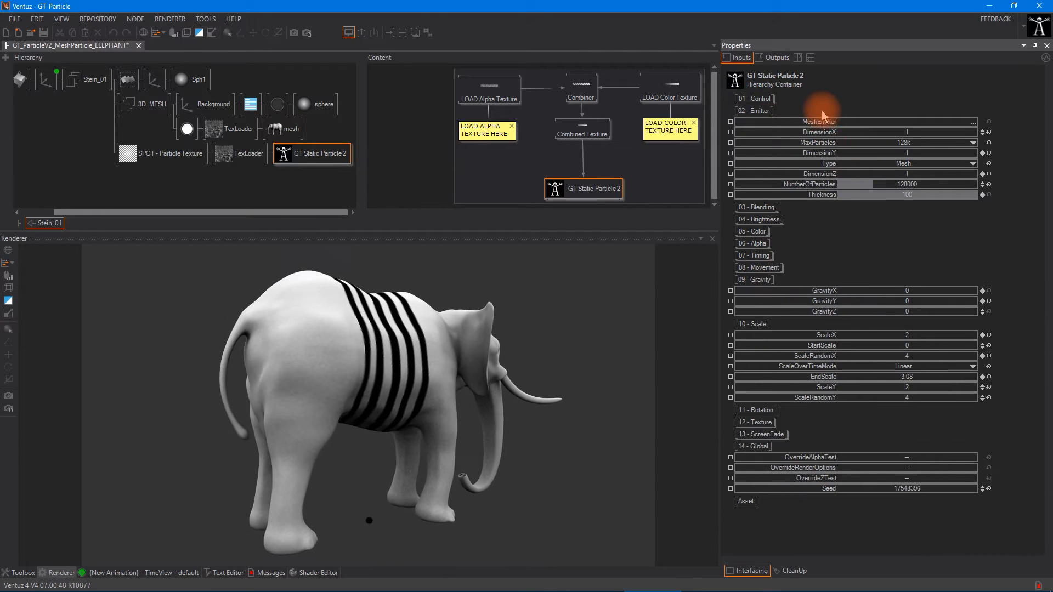
Load Elephant_Texture_Mesh.dds from Textures\_3D_PARTICLE_ as the particle system's MeshEmitter
click(974, 124)
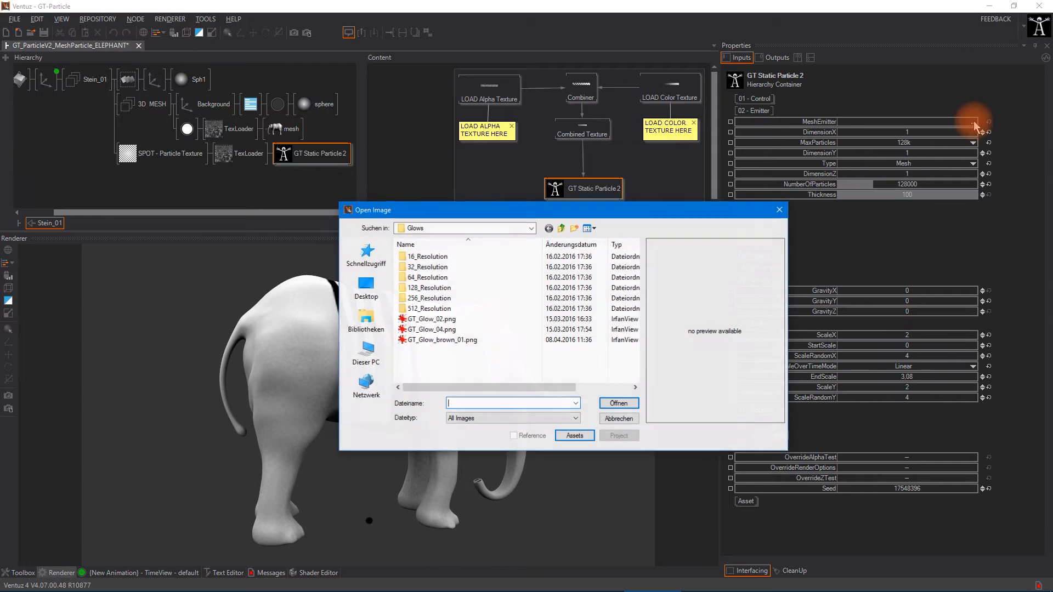
click(562, 228)
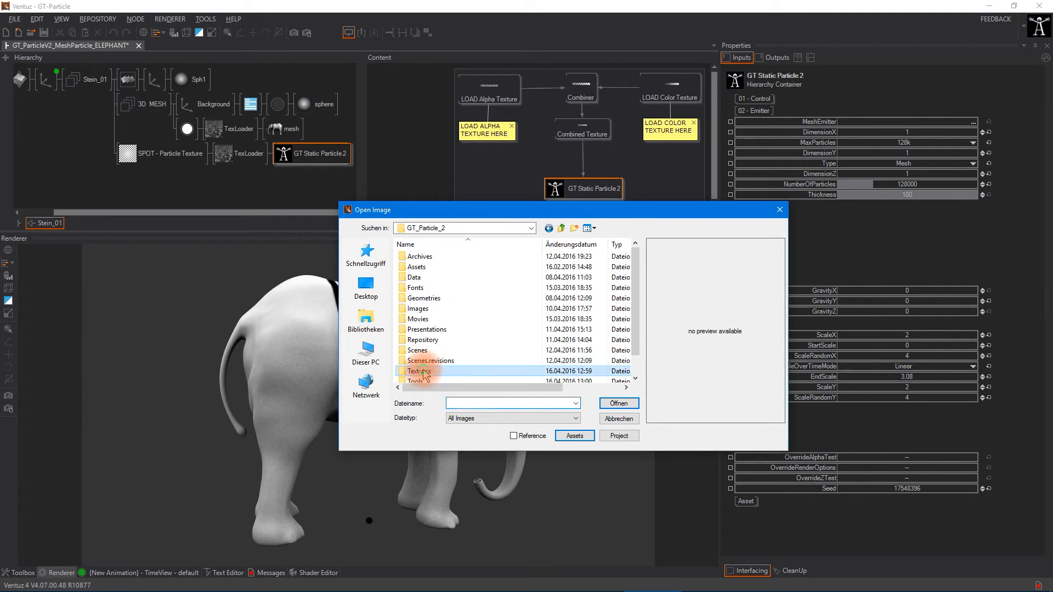
double_click(423, 372)
double_click(429, 275)
double_click(432, 290)
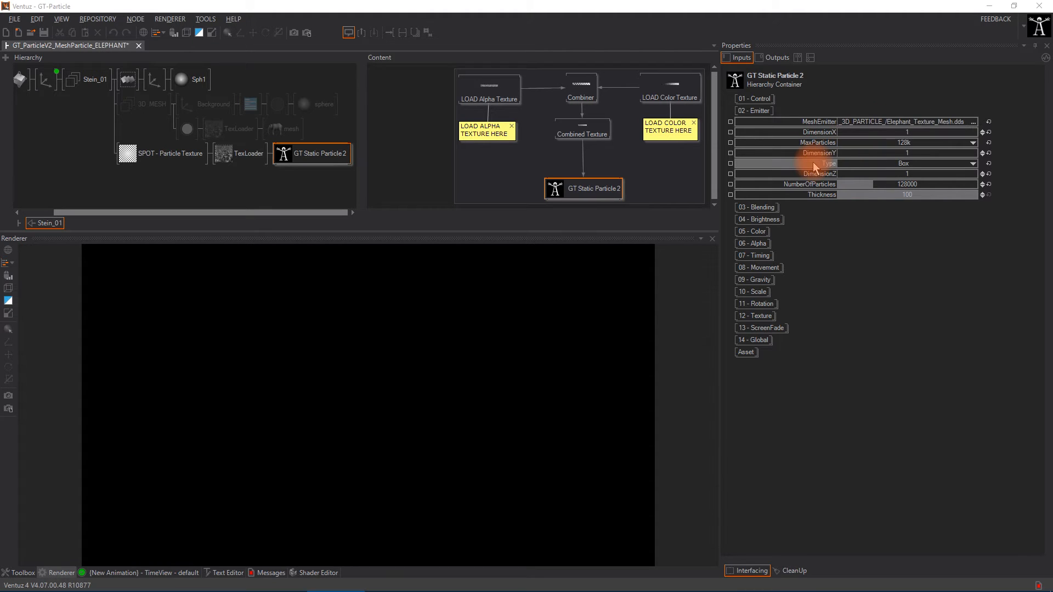
Set the particle emitter's Type to Mesh
click(877, 163)
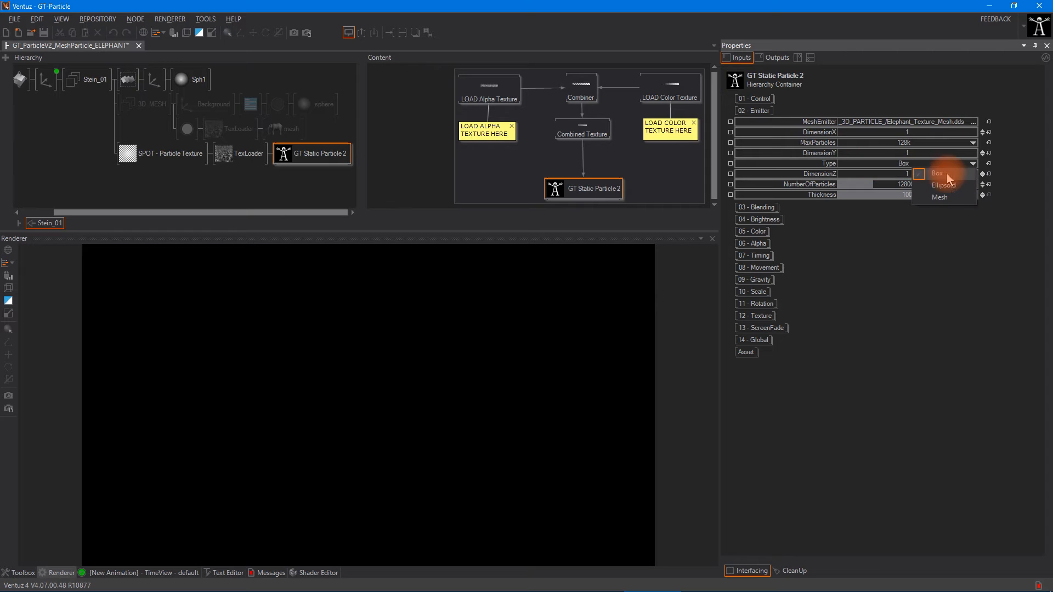
click(951, 196)
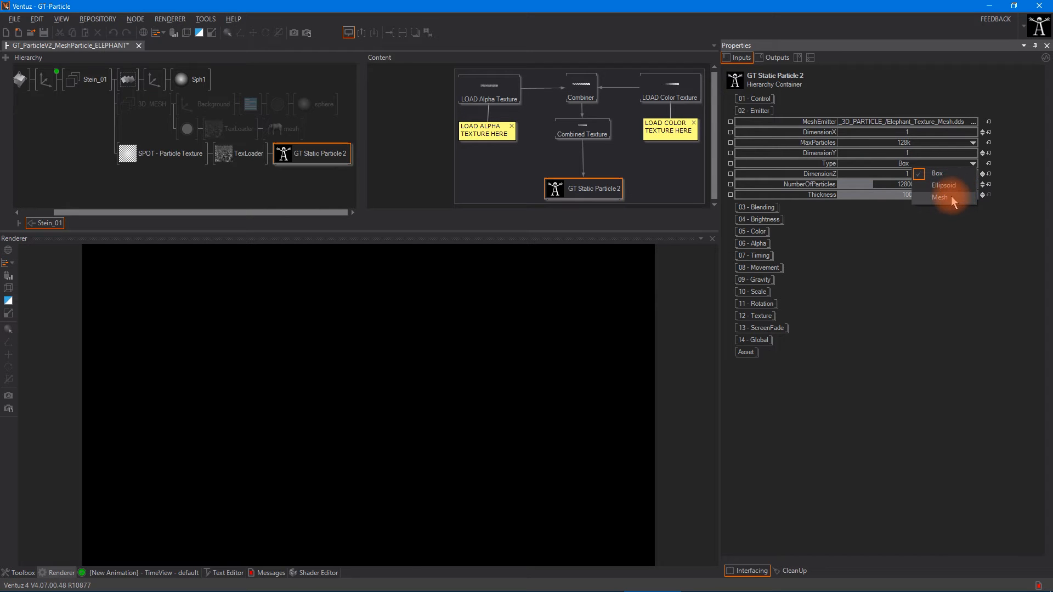
click(403, 143)
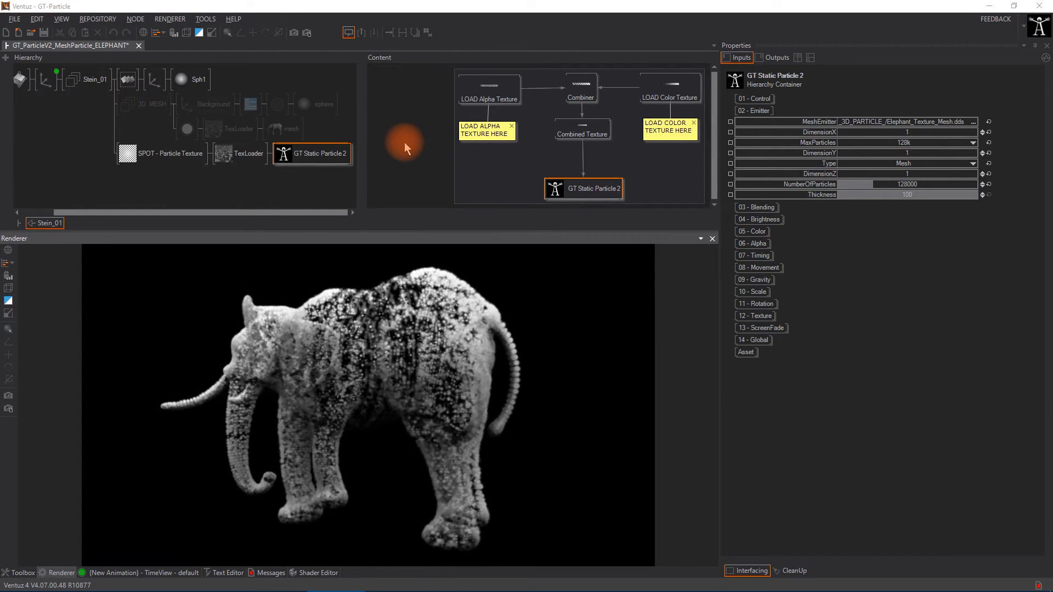
Unblock the 3D MESH group and block the SPOT - Particle Texture branch to view the solid elephant alone
click(132, 105)
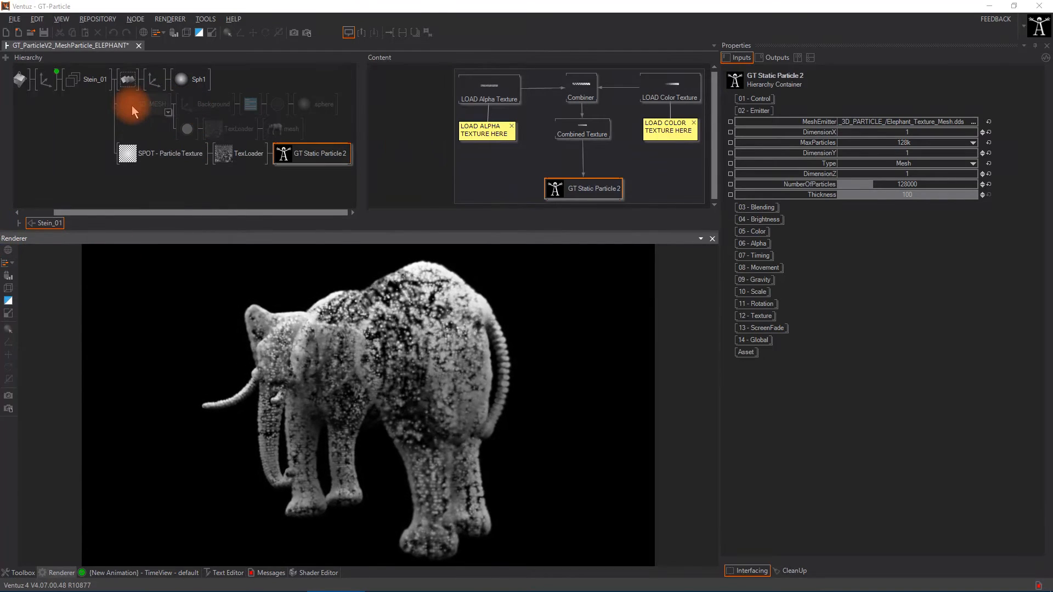
key(ctrl+b)
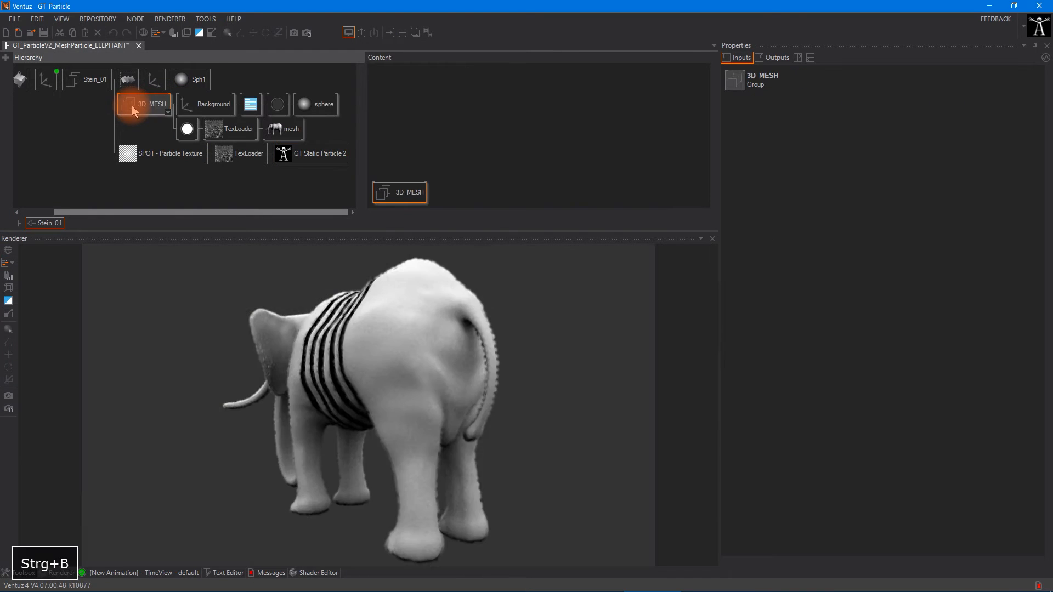
click(134, 152)
key(ctrl+b)
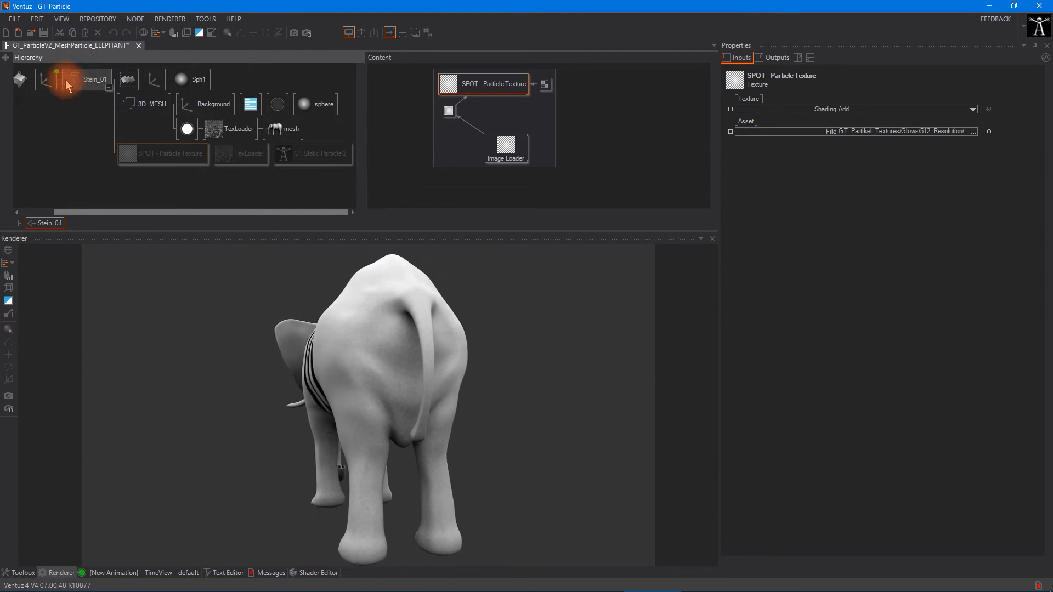
Unblock the SPOT - Particle Texture branch and block the 3D MESH group to view only the particles
click(46, 79)
click(137, 154)
key(ctrl+b)
click(146, 104)
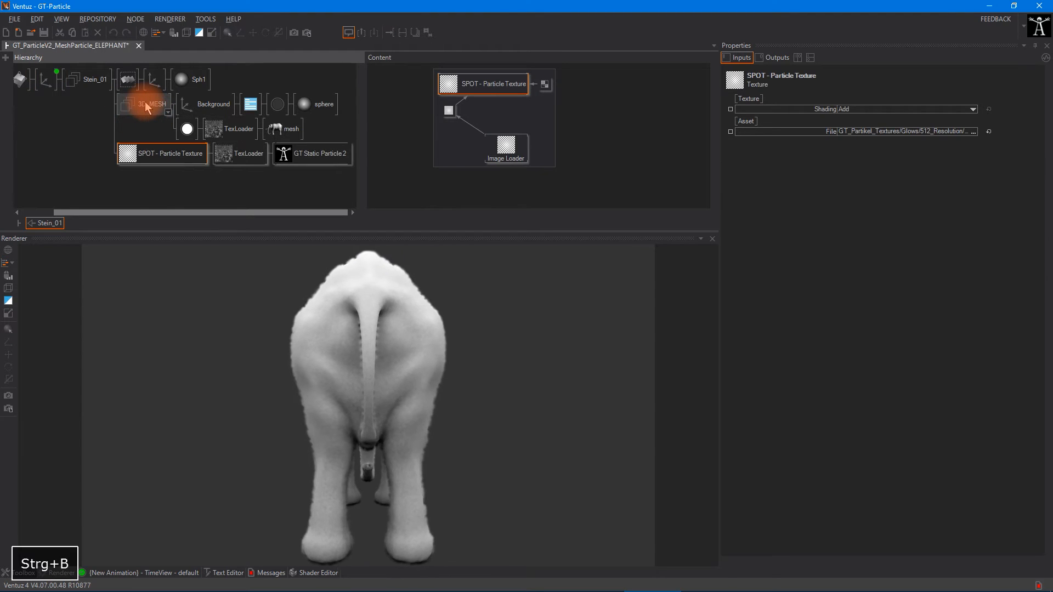
key(ctrl+b)
Unblock the 3D MESH group to compare the solid elephant with its particles, and block the group again
click(312, 155)
drag(343, 374, 162, 109)
click(162, 108)
key(ctrl+b)
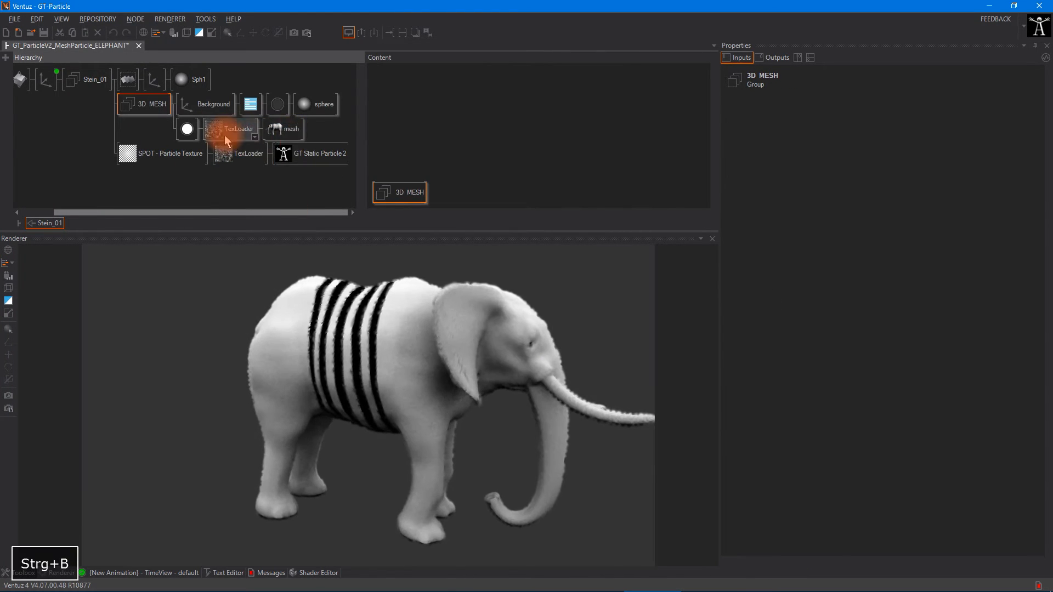
click(169, 154)
key(ctrl+b)
click(151, 104)
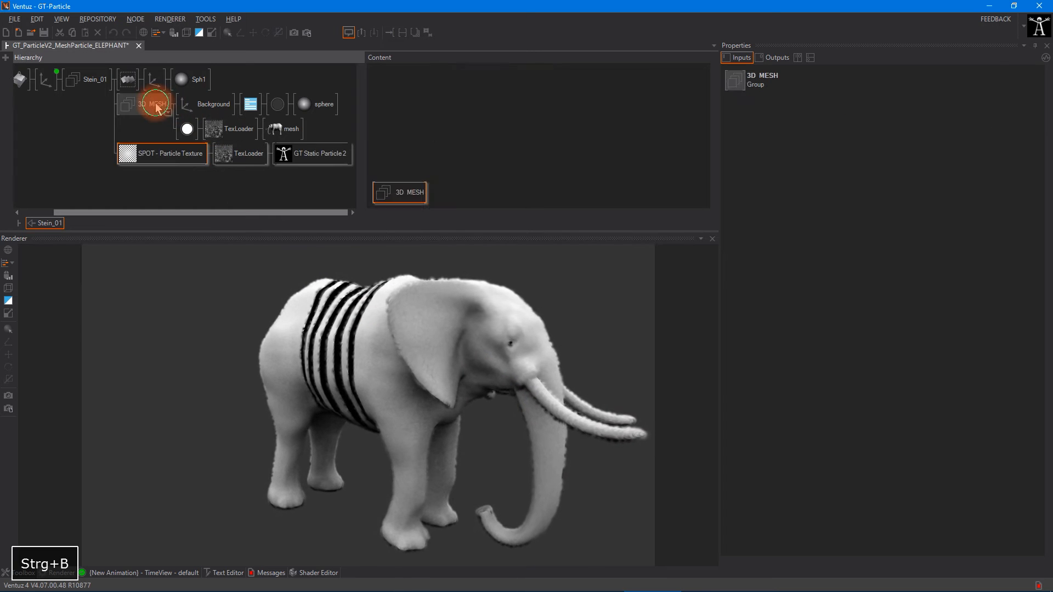
key(ctrl+b)
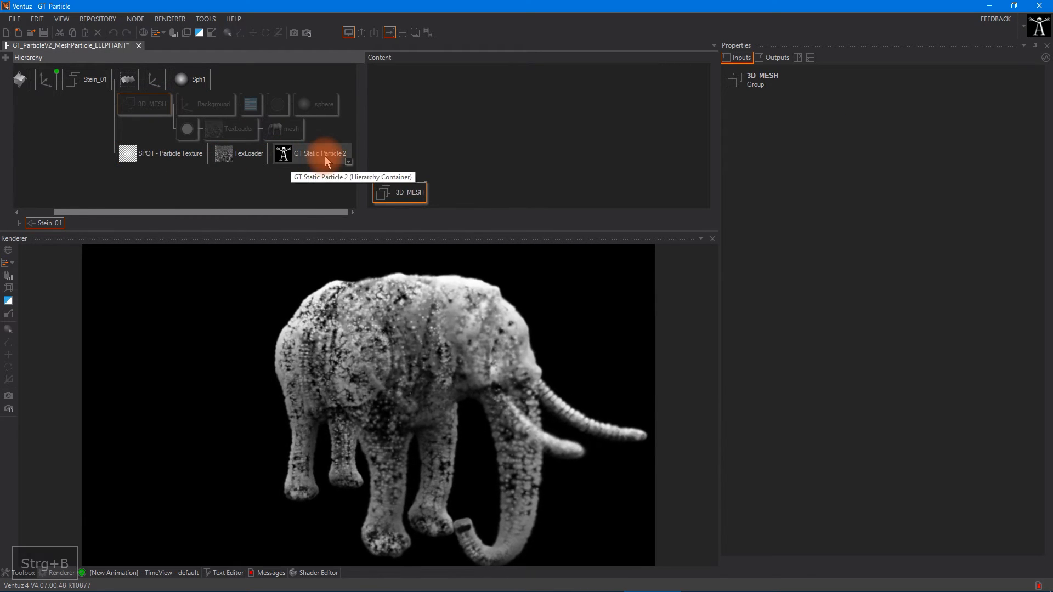
Set Initial Force to 0.46 in GT Static Particle 2's Movement properties
click(294, 157)
click(759, 110)
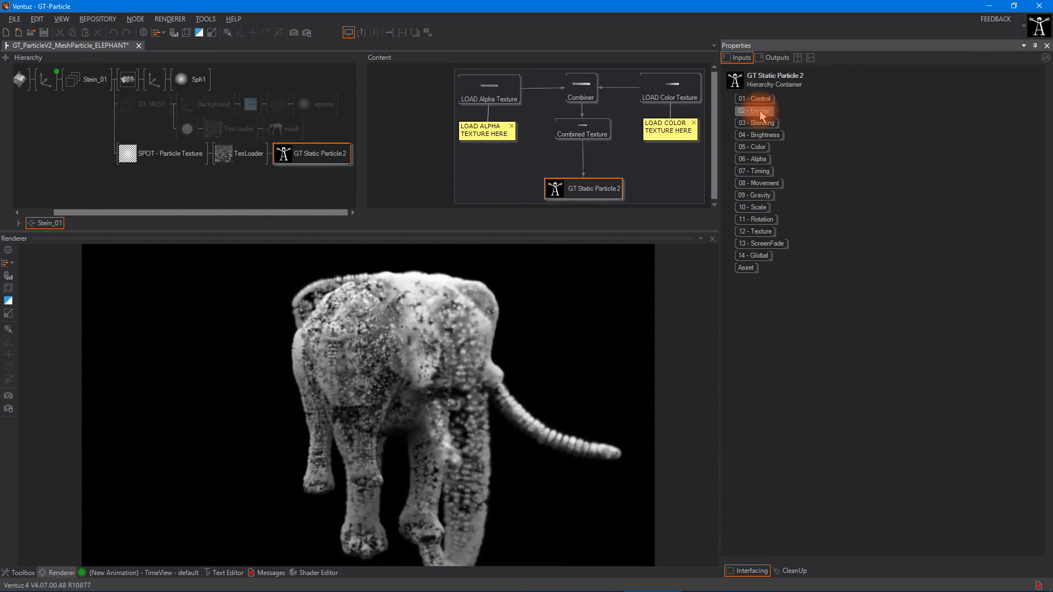
click(764, 183)
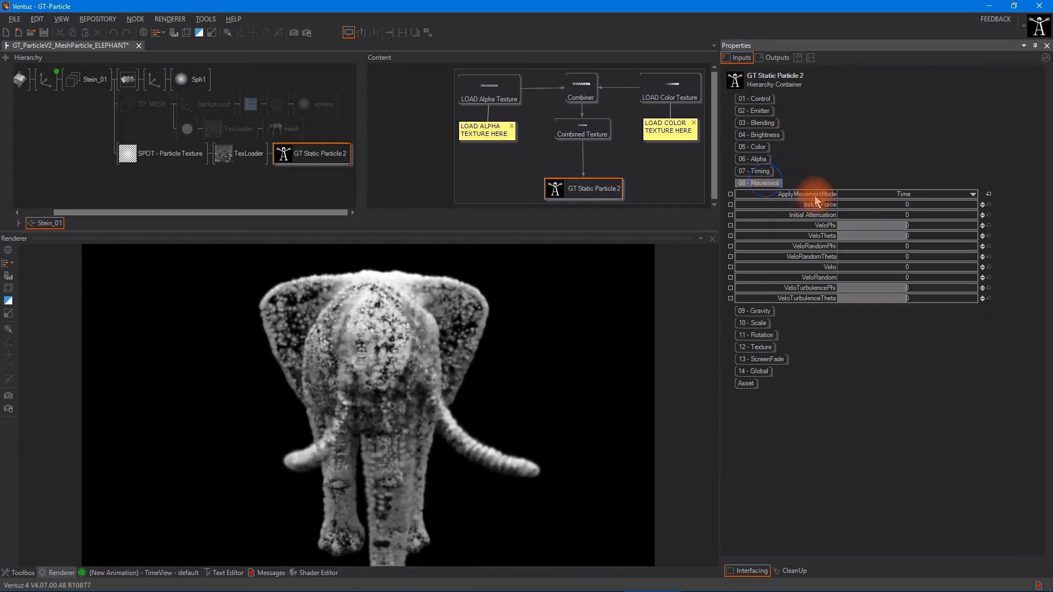
mouse_move(923, 204)
ctrl+mouse_down()
mouse_move(964, 200)
mouse_move(888, 207)
mouse_move(998, 212)
mouse_move(1030, 196)
mouse_move(752, 235)
ctrl+mouse_up()
Set AnimMode to Loop in GT Static Particle 2's Control properties
click(759, 99)
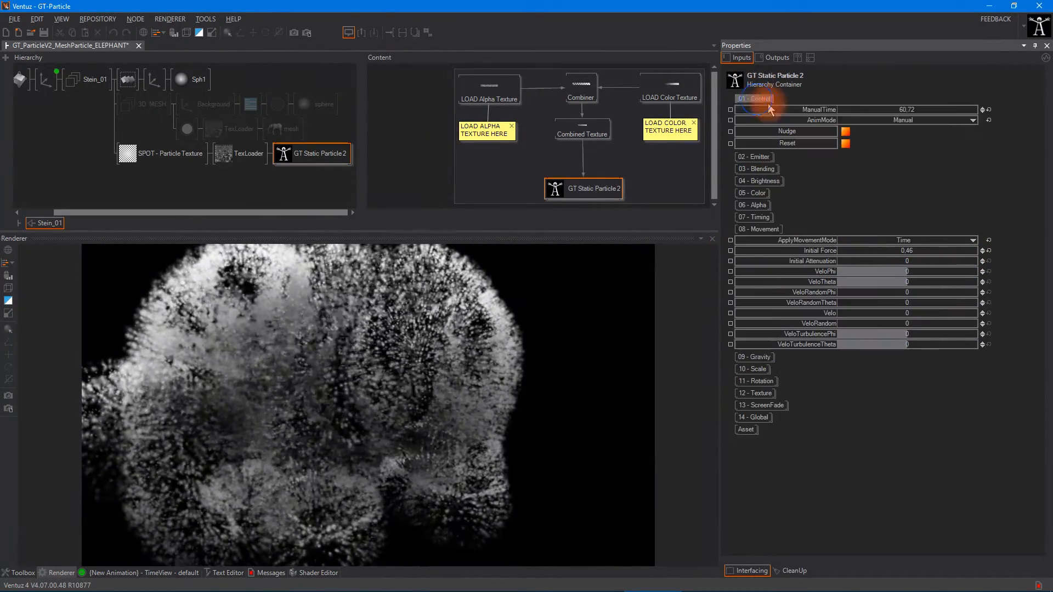
click(914, 119)
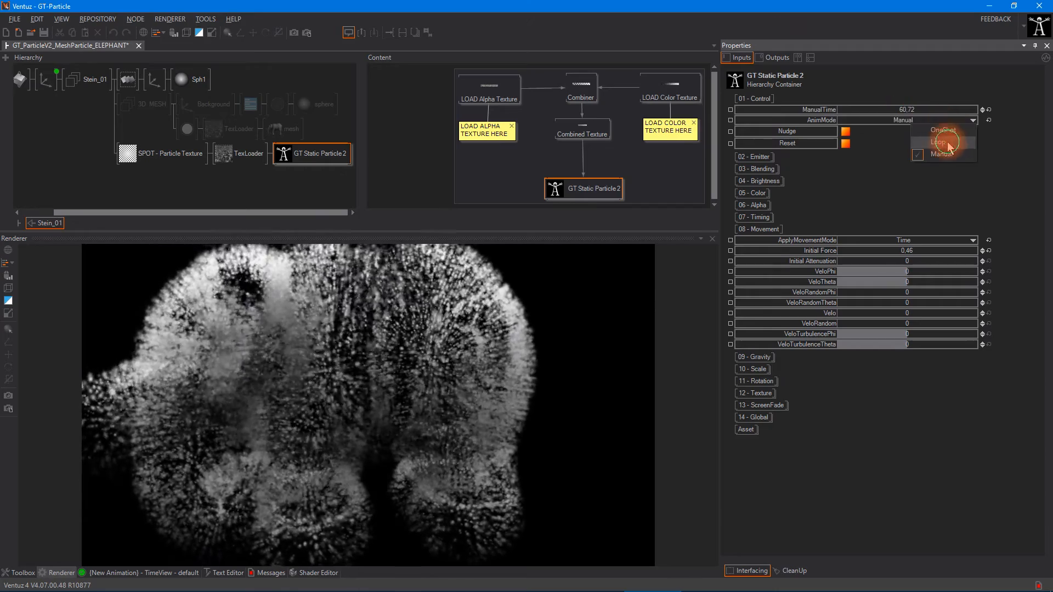
click(948, 143)
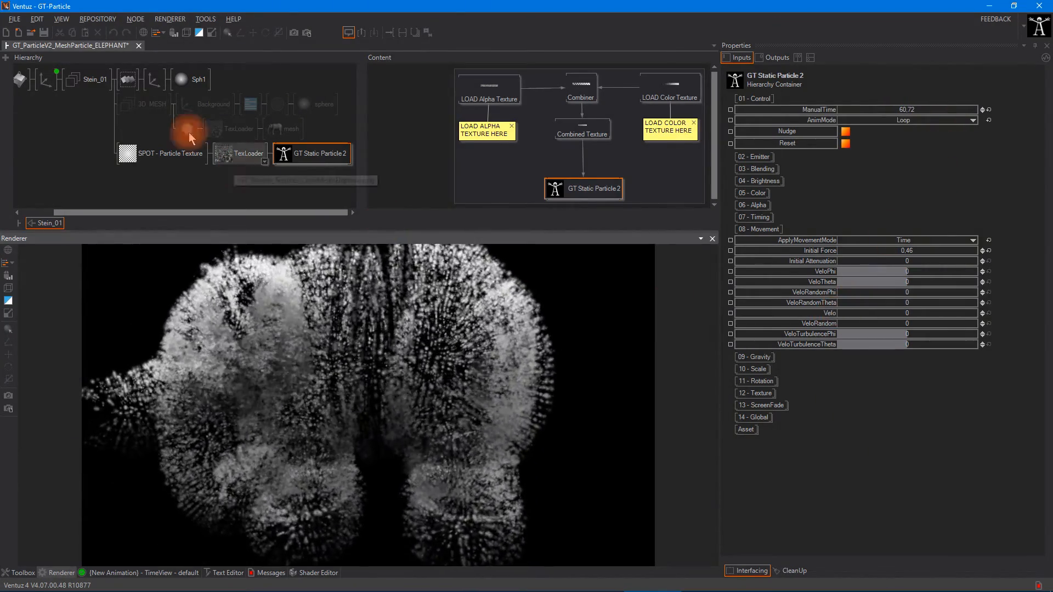
Unblock the 3D MESH group and inspect the SPOT - Particle Texture and TexLoader nodes of the particle branch
click(132, 105)
key(ctrl+b)
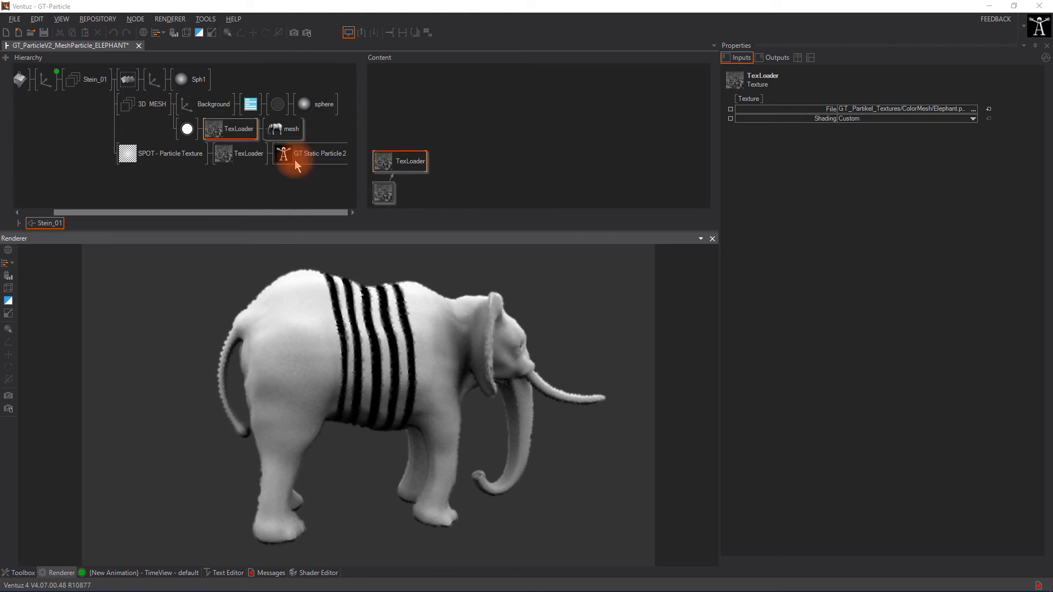
click(174, 155)
click(238, 159)
click(170, 158)
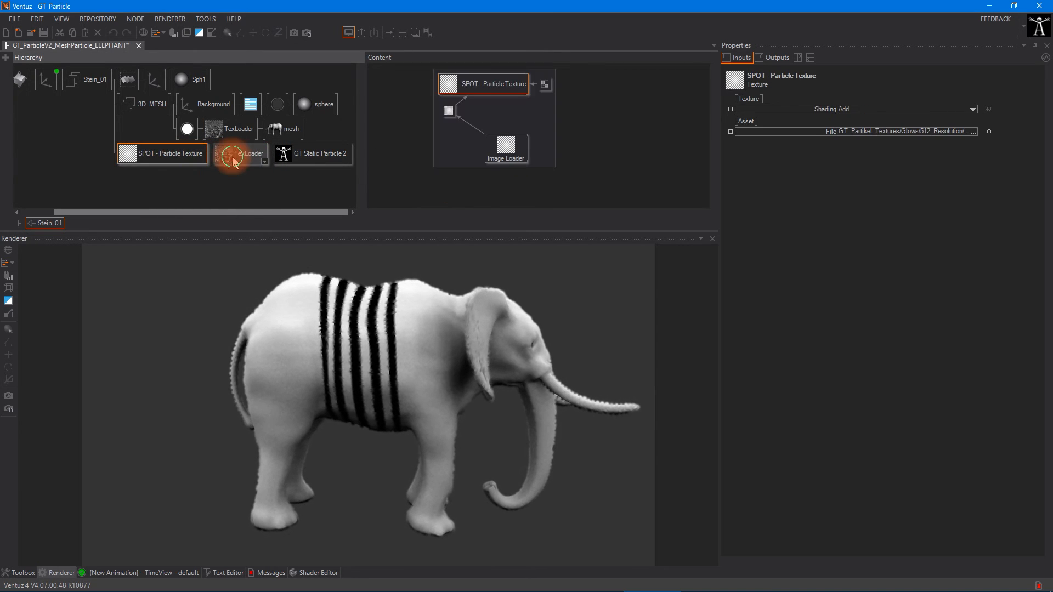
click(230, 159)
Block the 3D MESH group and check the properties of the SPOT - Particle Texture and its TexLoader with only the particles rendered
click(144, 104)
key(ctrl+b)
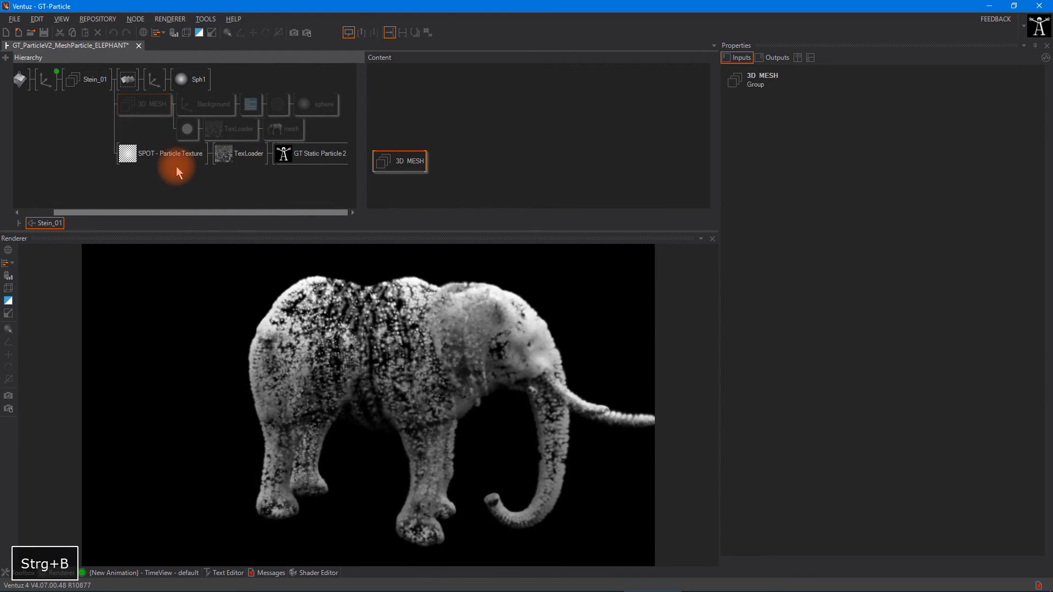
click(181, 158)
key(ctrl+a)
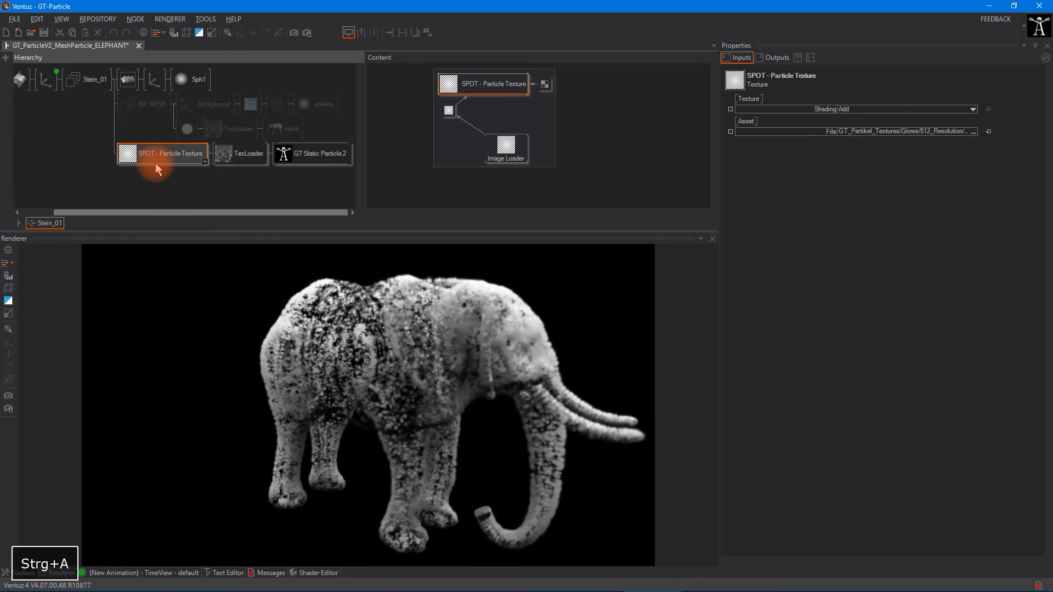
click(416, 369)
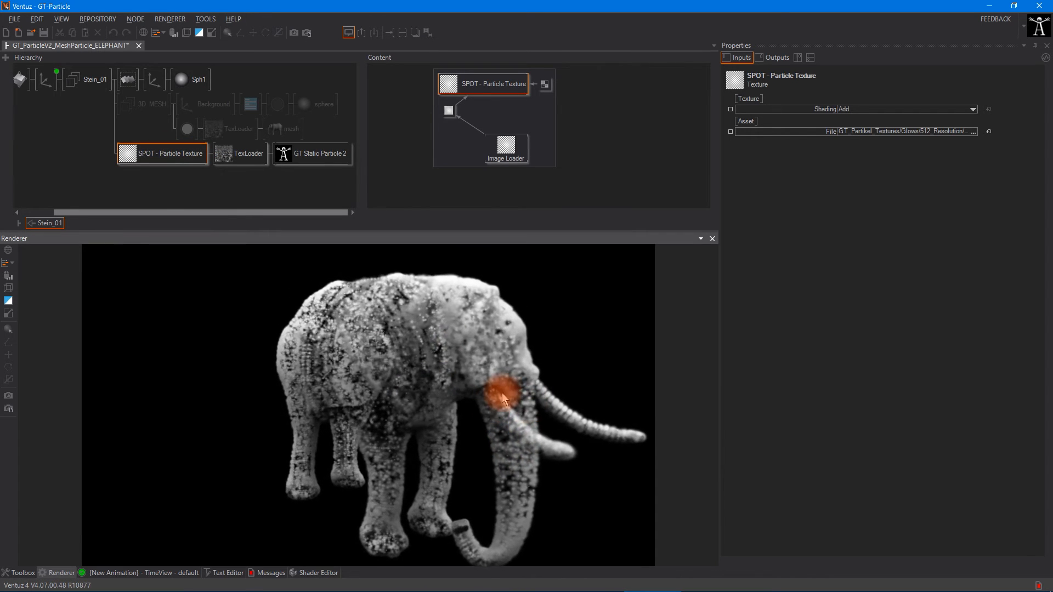
click(243, 161)
key(ctrl+a)
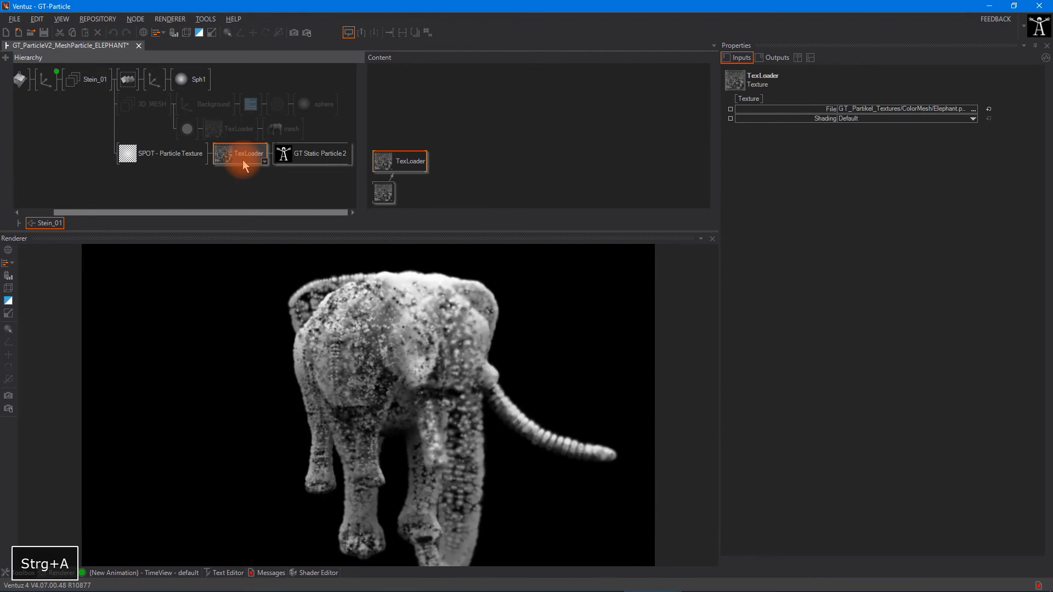
Block the SPOT - Particle Texture branch, unblock the 3D MESH group, and inspect the mesh's TexLoader
click(157, 151)
key(ctrl+b)
click(143, 105)
key(ctrl+b)
click(235, 129)
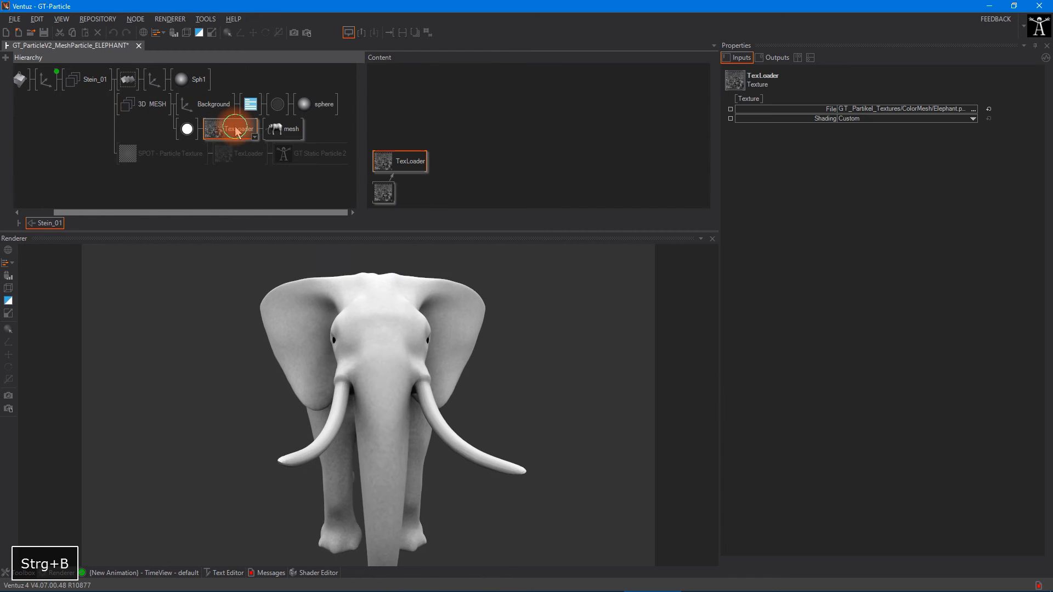
key(ctrl+a)
key(ctrl+a)
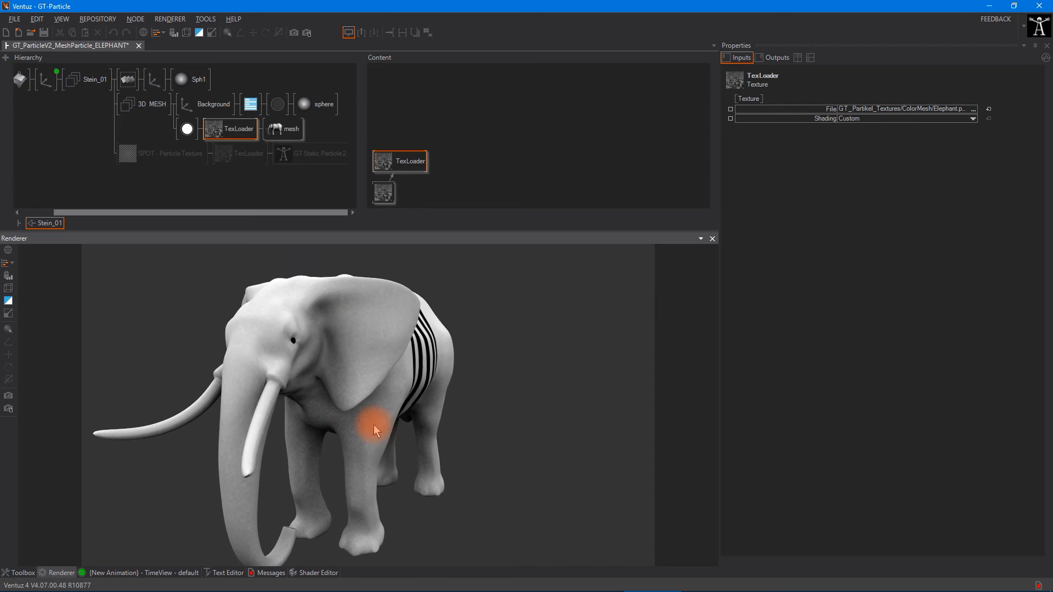
Unblock the SPOT - Particle Texture branch, block the 3D MESH group, and inspect the particle branch's TexLoader
click(165, 153)
key(ctrl+b)
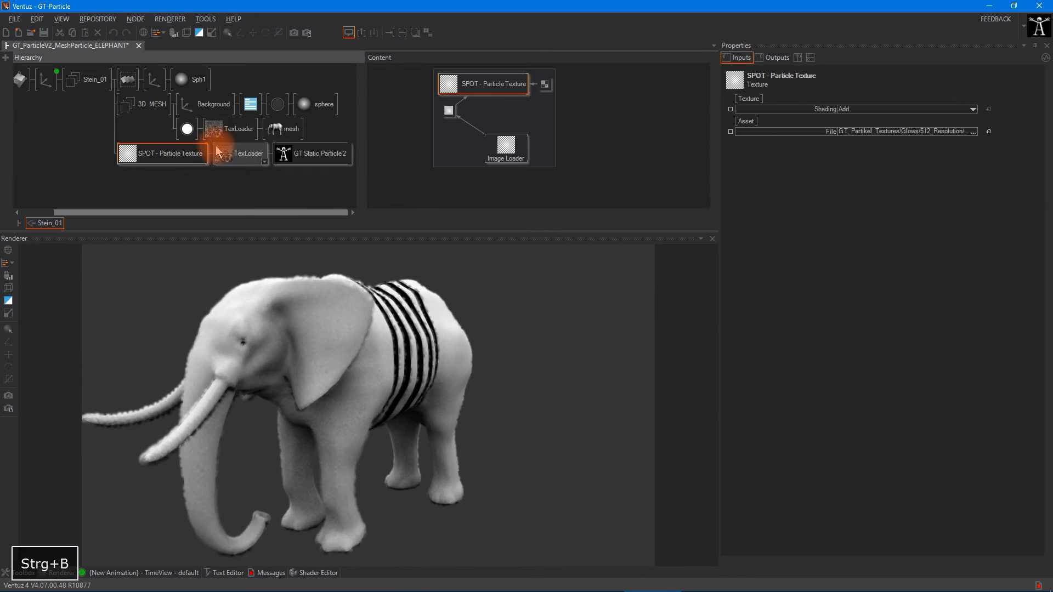
click(142, 105)
key(ctrl+b)
click(248, 156)
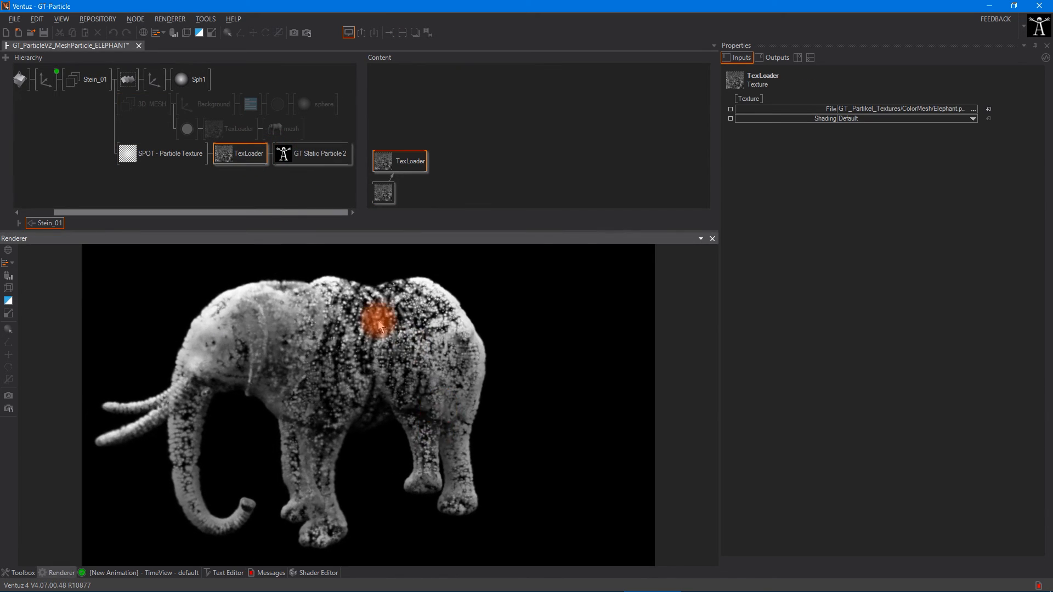
Set GT Static Particle 2's Initial Force to 0.07 and collapse its Emitter properties
click(321, 165)
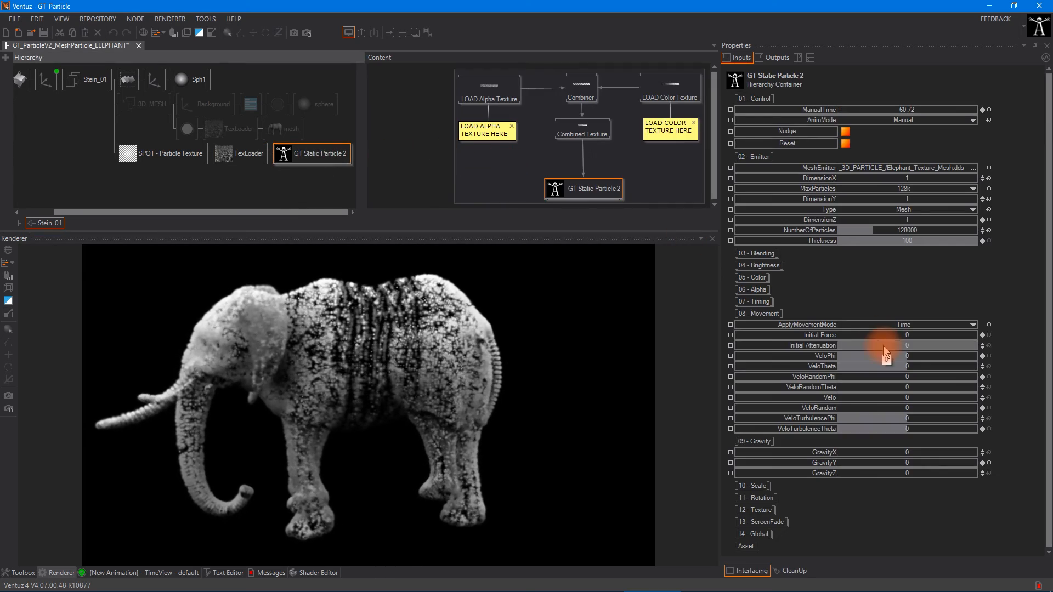
mouse_move(904, 334)
mouse_down()
mouse_move(931, 332)
mouse_move(892, 336)
mouse_move(903, 333)
mouse_up()
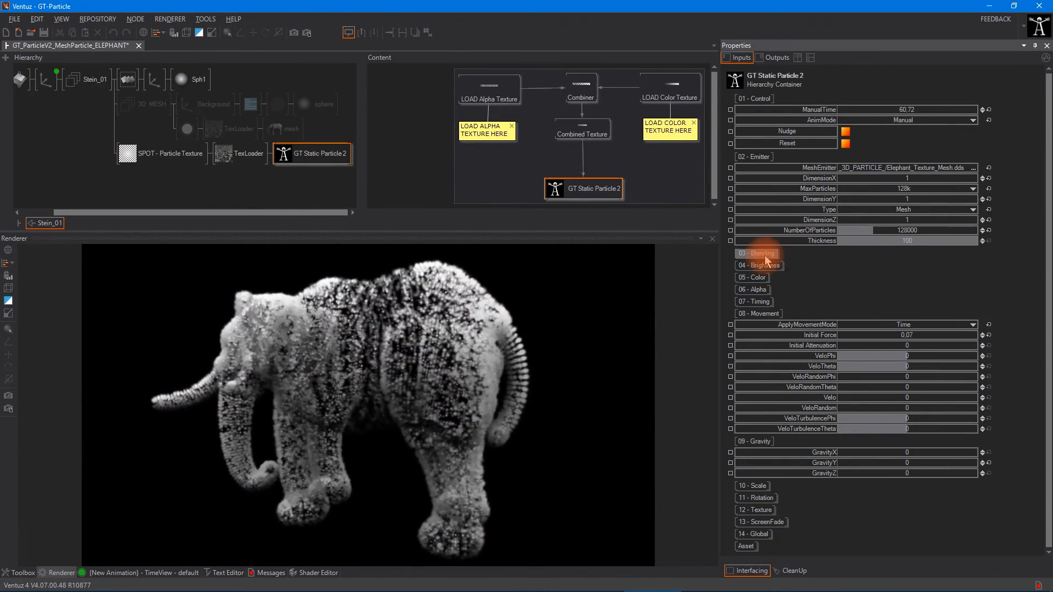
click(752, 158)
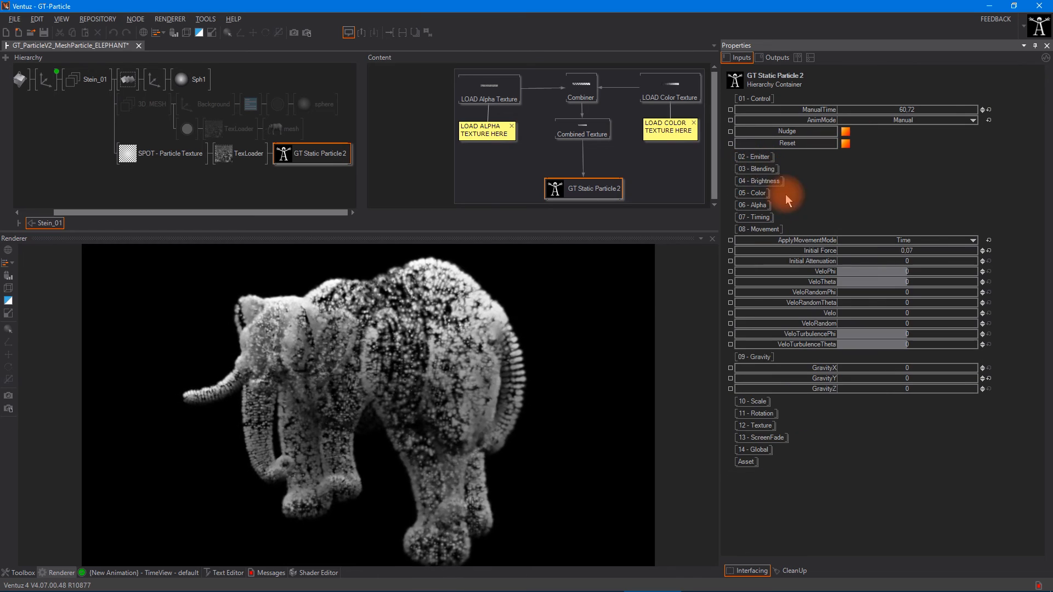
Set the particles' Color1 to red (250; 15; 15) and ColorMode to Static
click(753, 192)
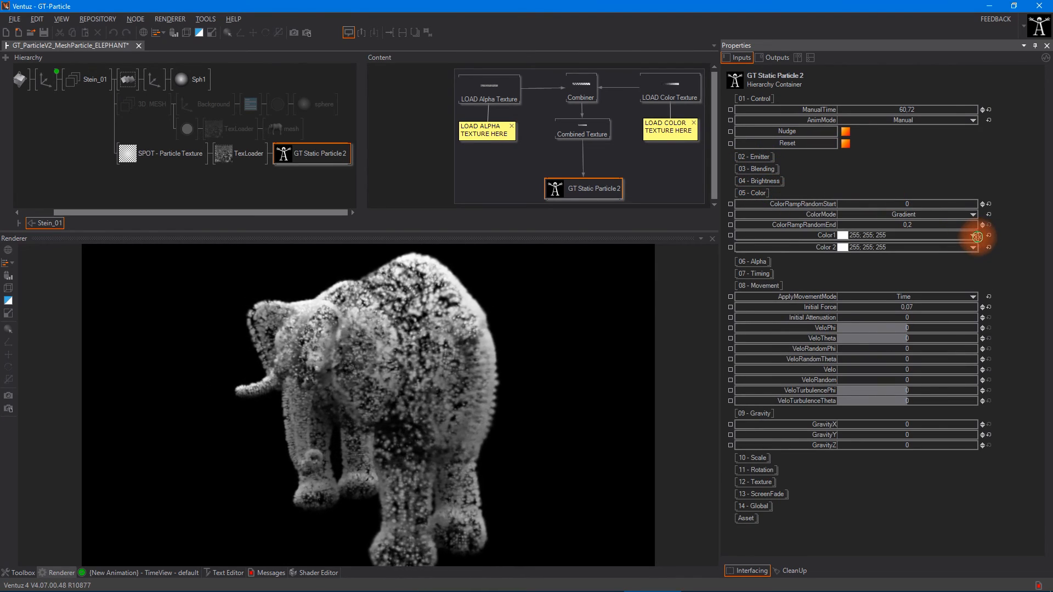
click(965, 234)
drag(956, 258, 951, 208)
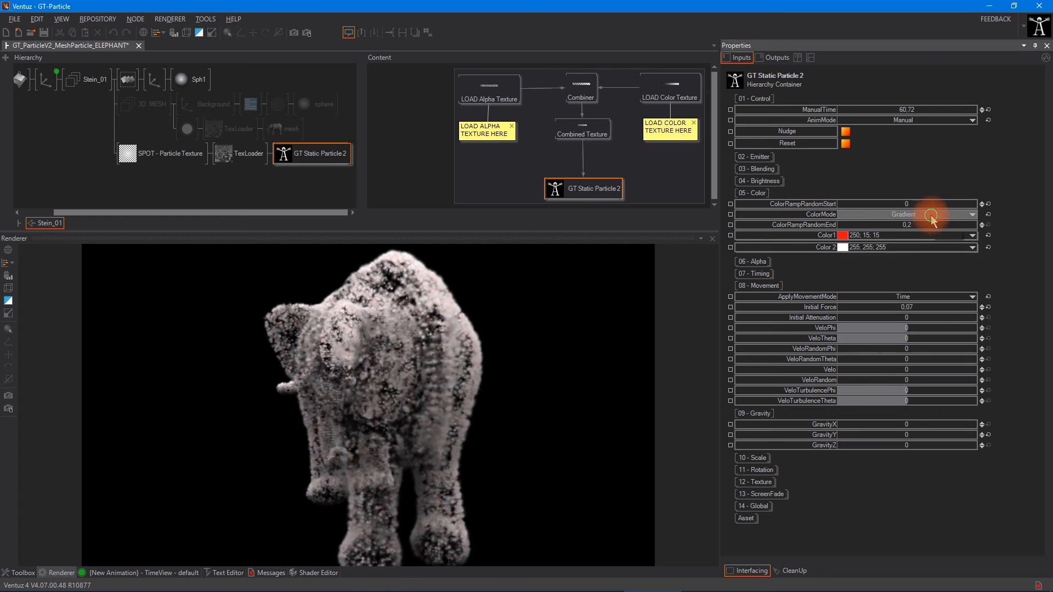
click(939, 214)
click(938, 227)
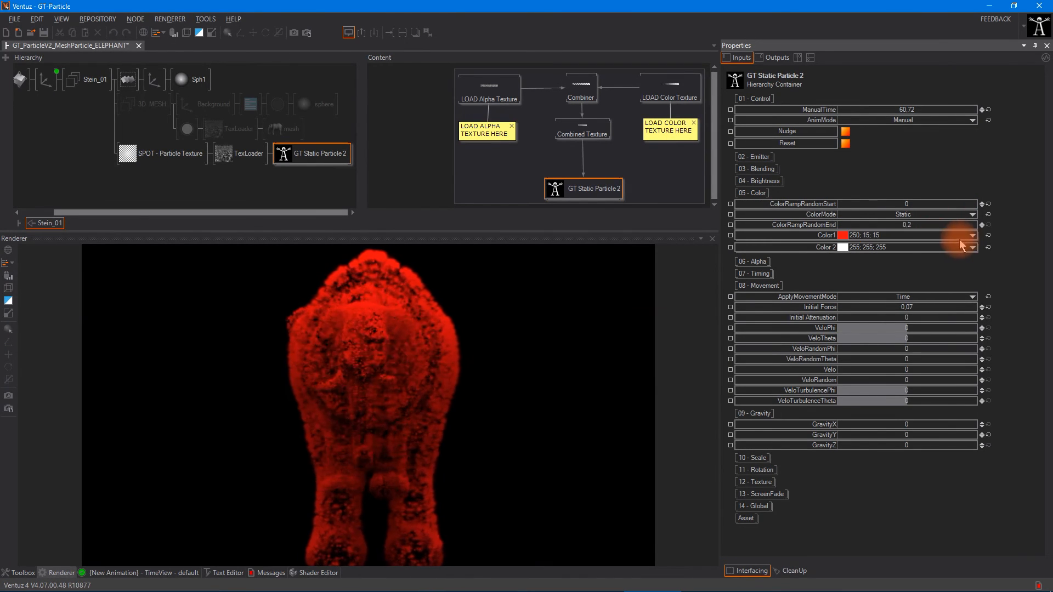
Set ColorMode to Gradient with Color 2 as blue (13; 112; 251), and set AnimMode to Loop
click(972, 249)
click(963, 208)
click(960, 215)
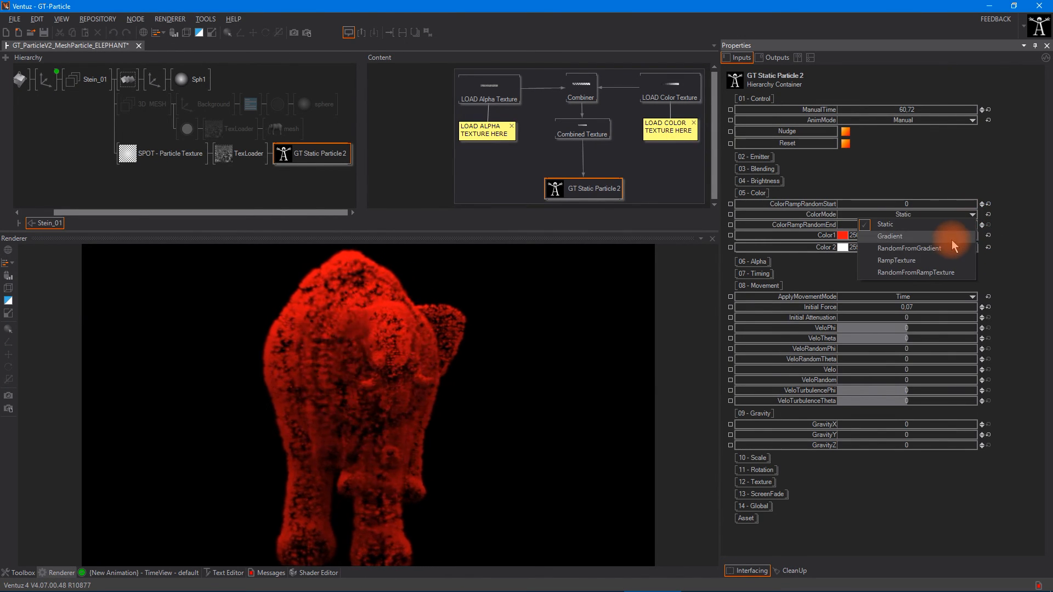
click(948, 241)
click(973, 248)
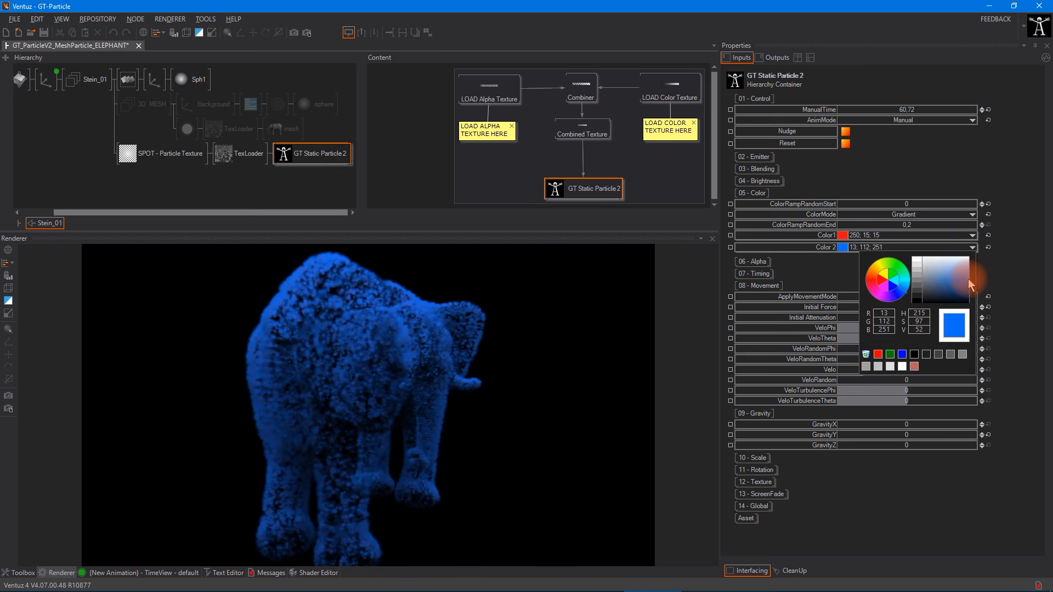
click(998, 272)
drag(863, 117, 965, 144)
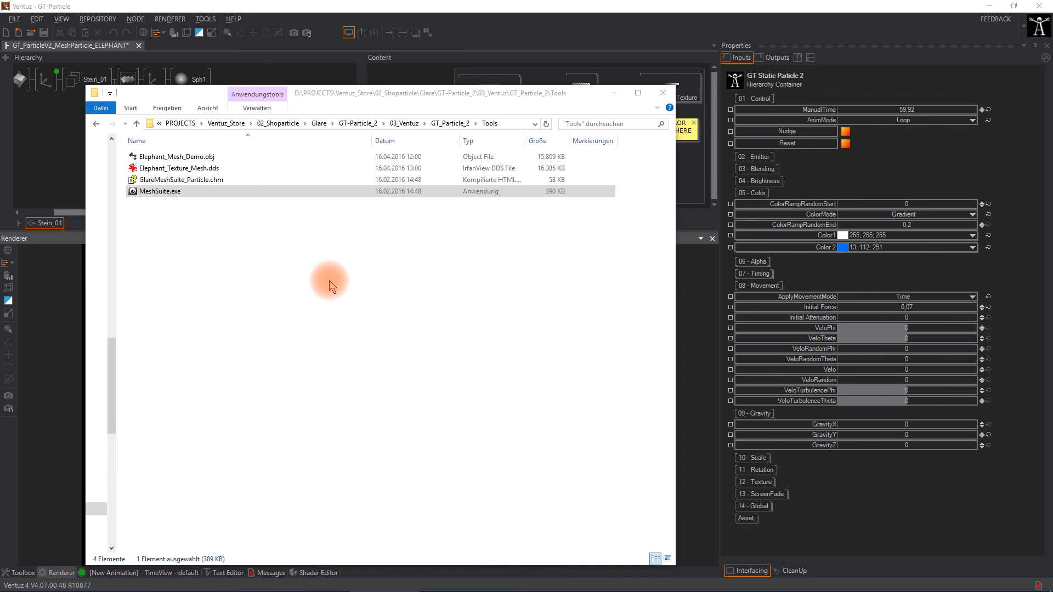
Launch MeshSuite.exe from the Tools folder and open its help file
double_click(165, 190)
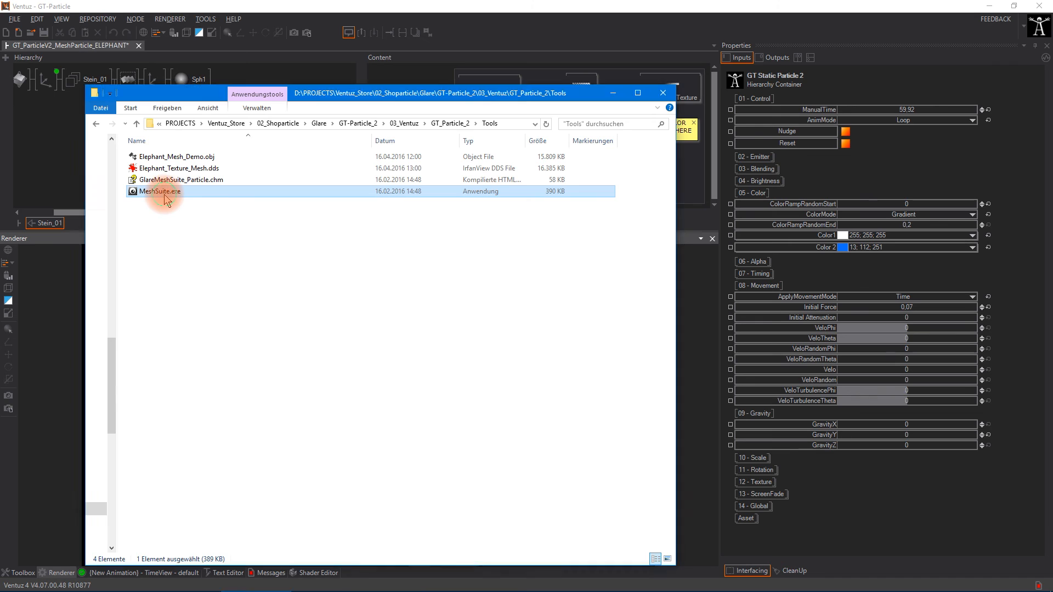
click(485, 261)
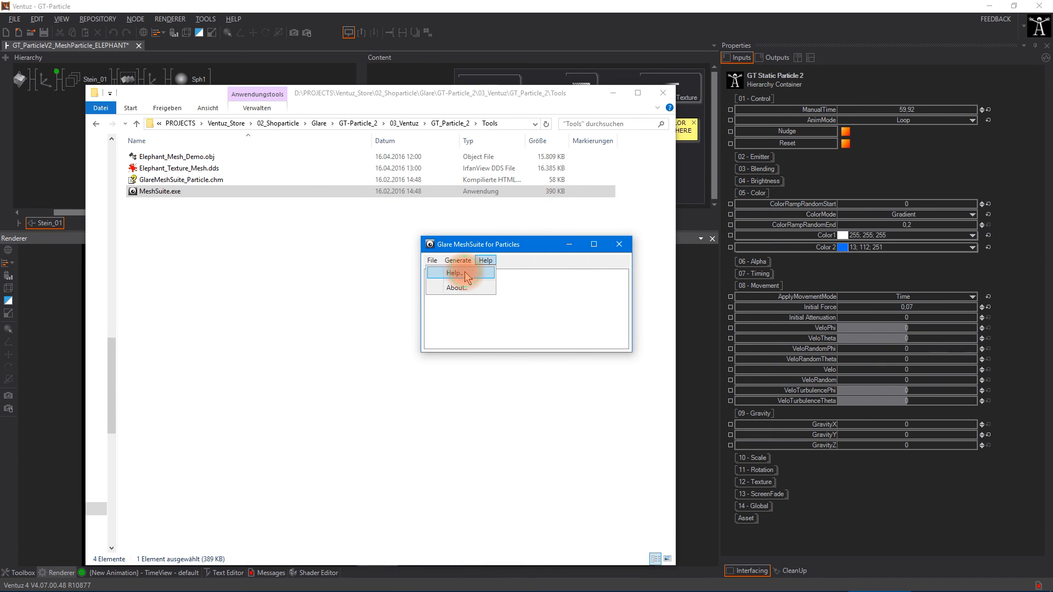
click(465, 273)
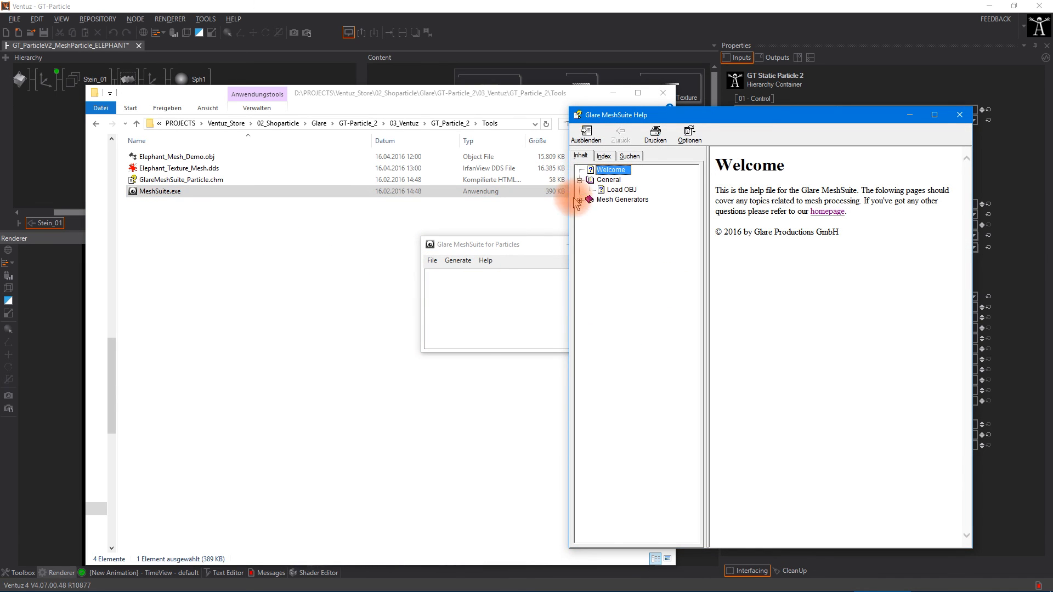
Read the Load OBJ and Mesh as Texture topics in the MeshSuite help
click(579, 200)
click(631, 209)
click(621, 189)
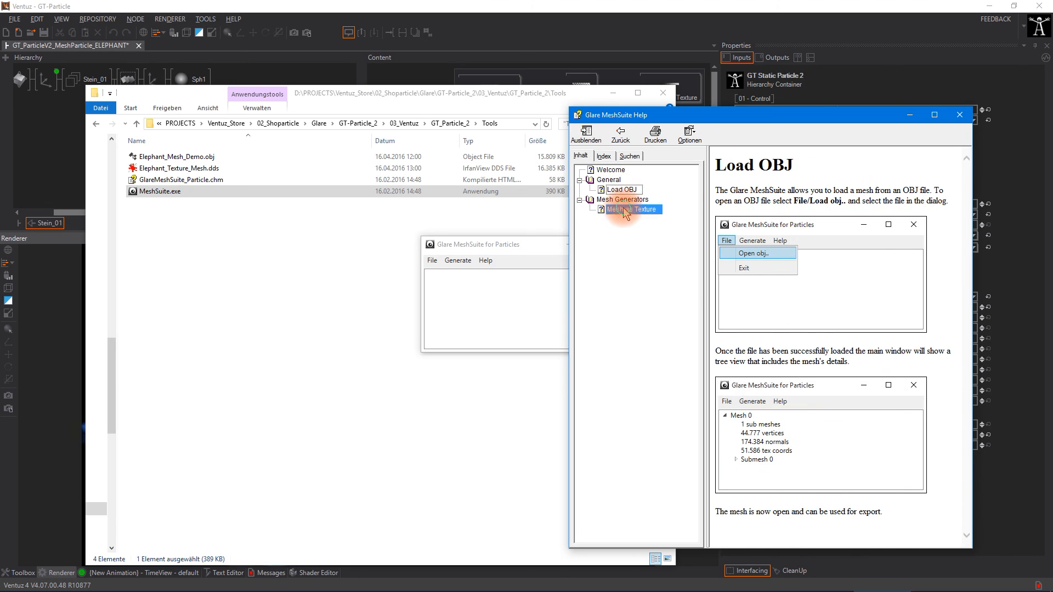
click(625, 210)
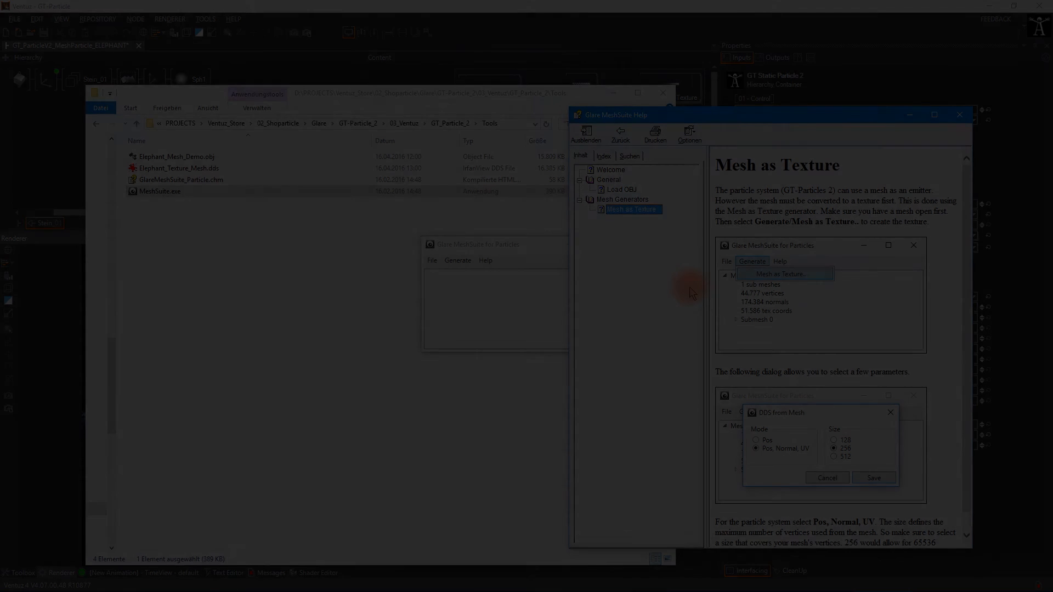